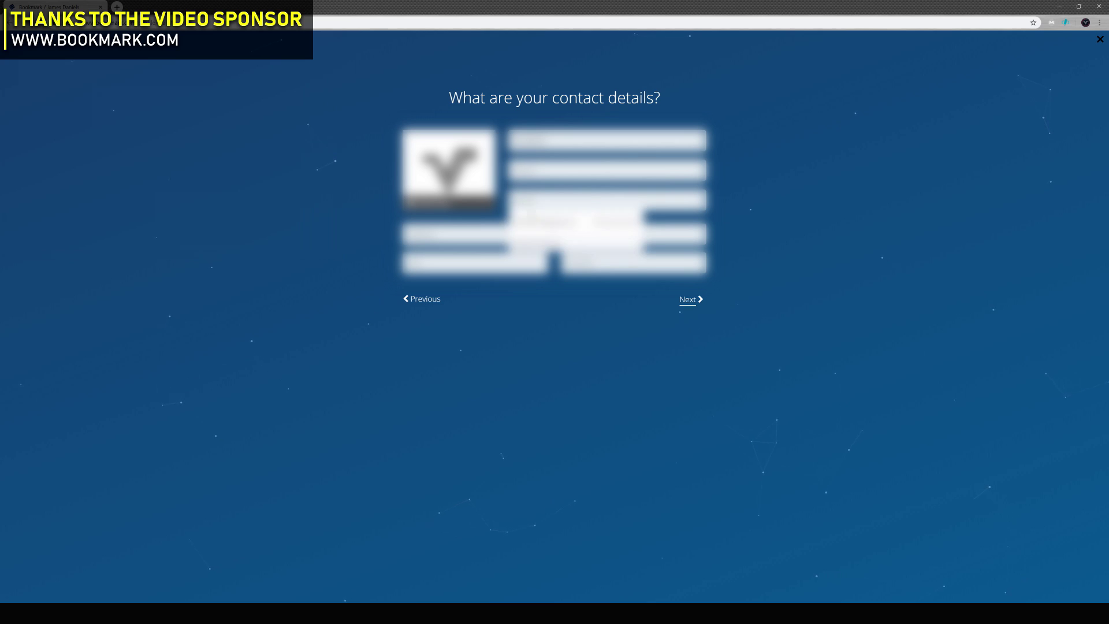
Submit the contact details, choose the multi-page Top Menu layout, and complete the remaining wizard choices to create the website.
{"action": "key", "text": "Return"}
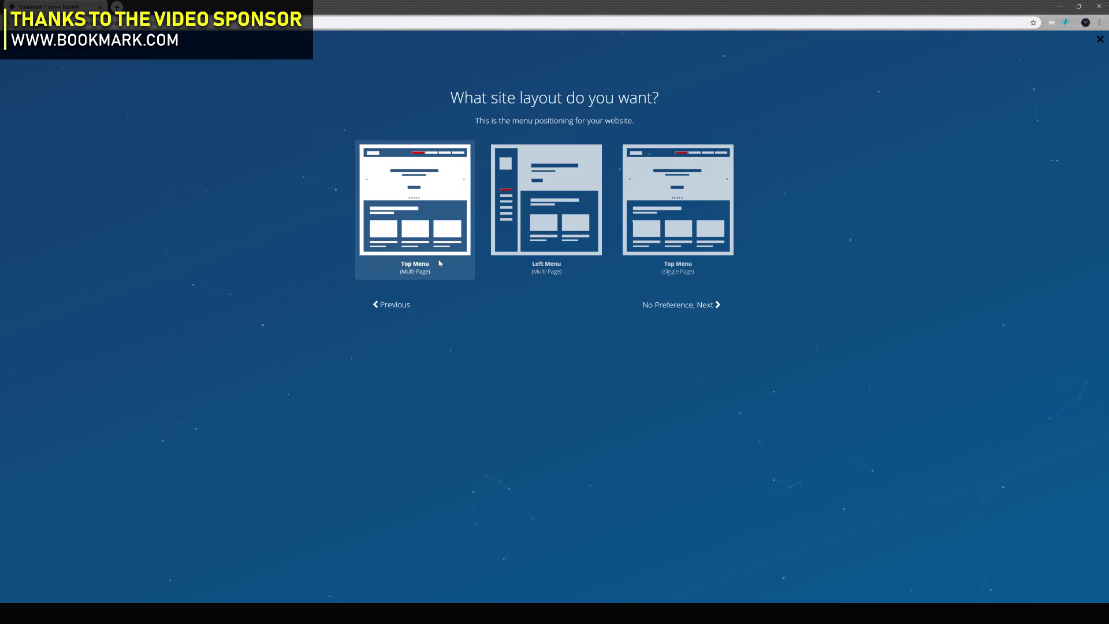
{"action": "left_click", "coordinate": [415, 208]}
{"action": "left_click", "coordinate": [510, 171]}
{"action": "left_click", "coordinate": [704, 213]}
{"action": "left_click", "coordinate": [706, 304]}
{"action": "left_click", "coordinate": [708, 168]}
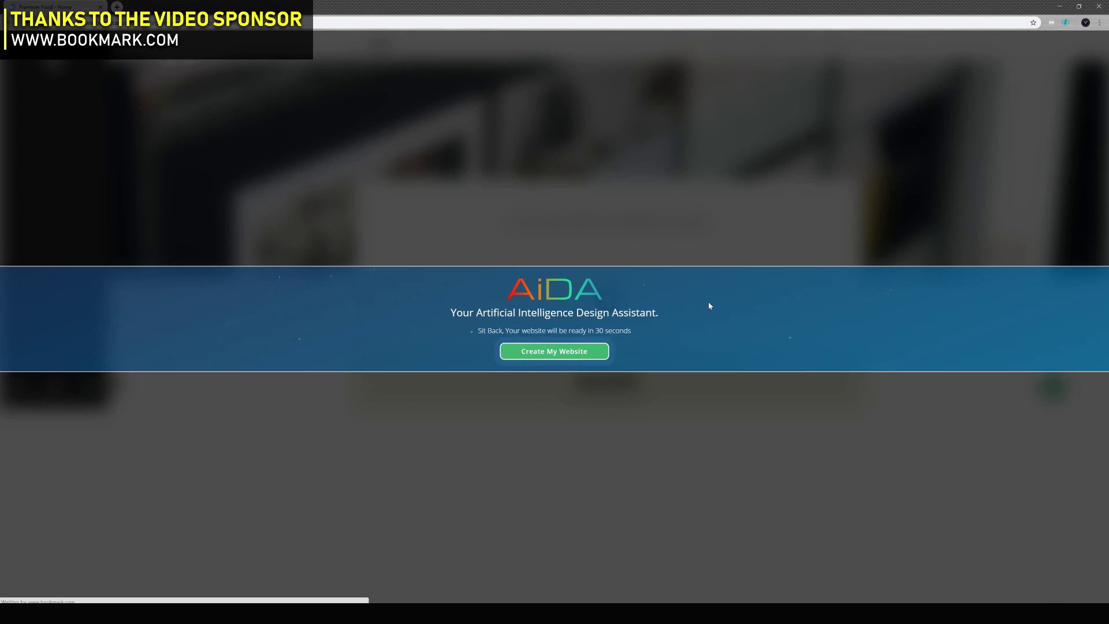
{"action": "left_click", "coordinate": [554, 350]}
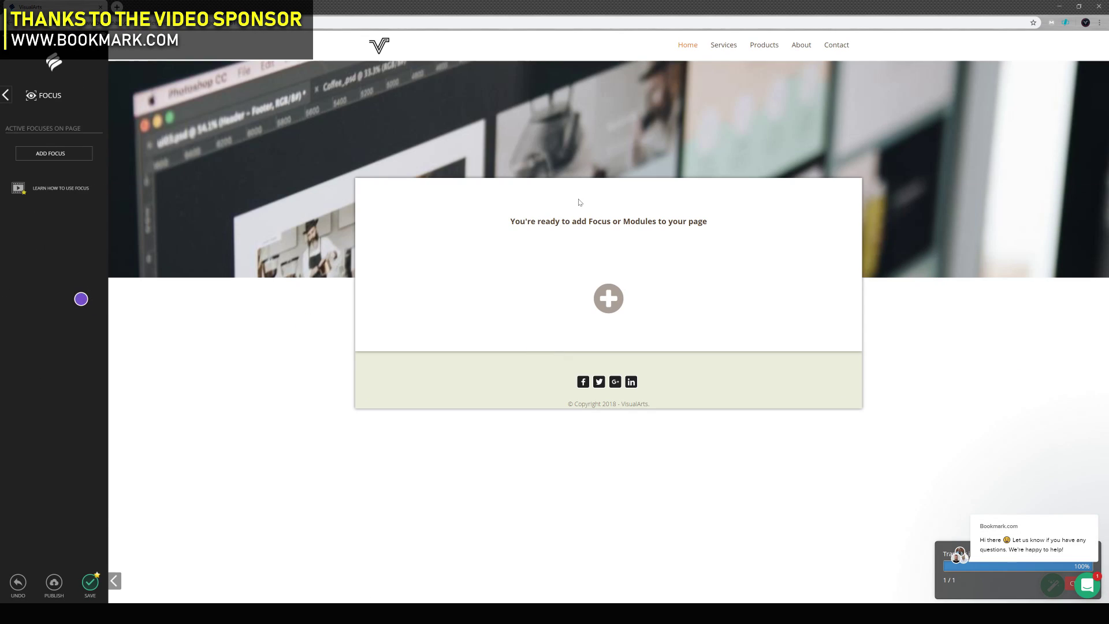
Add a portfolio section to the new page in Style 4 and save the website.
{"action": "left_click", "coordinate": [90, 152]}
{"action": "left_click", "coordinate": [202, 84]}
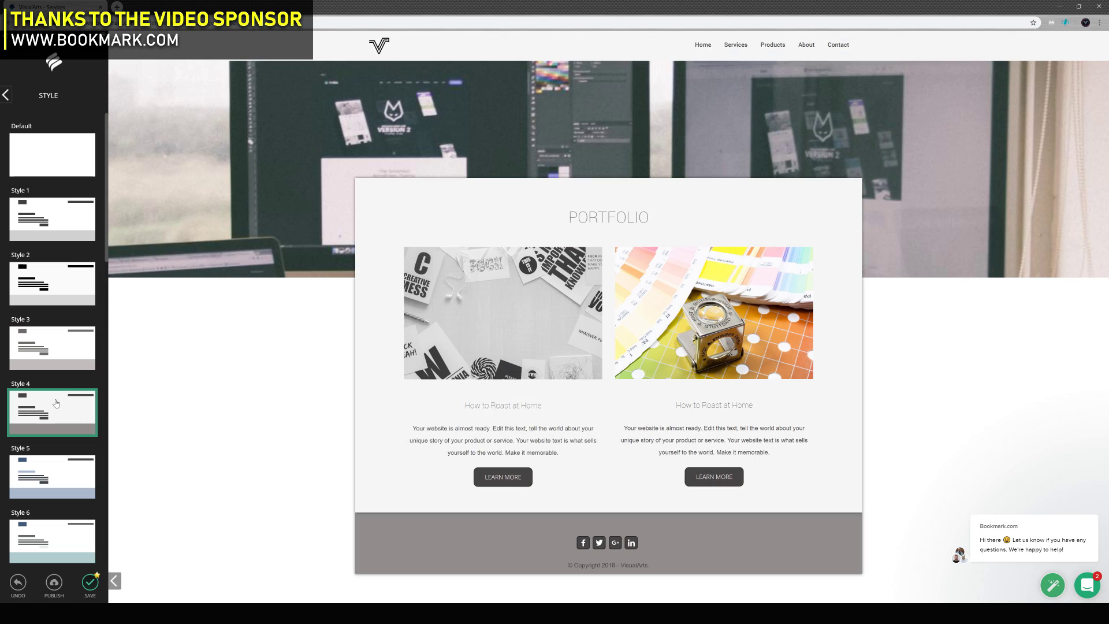
{"action": "left_click", "coordinate": [91, 582]}
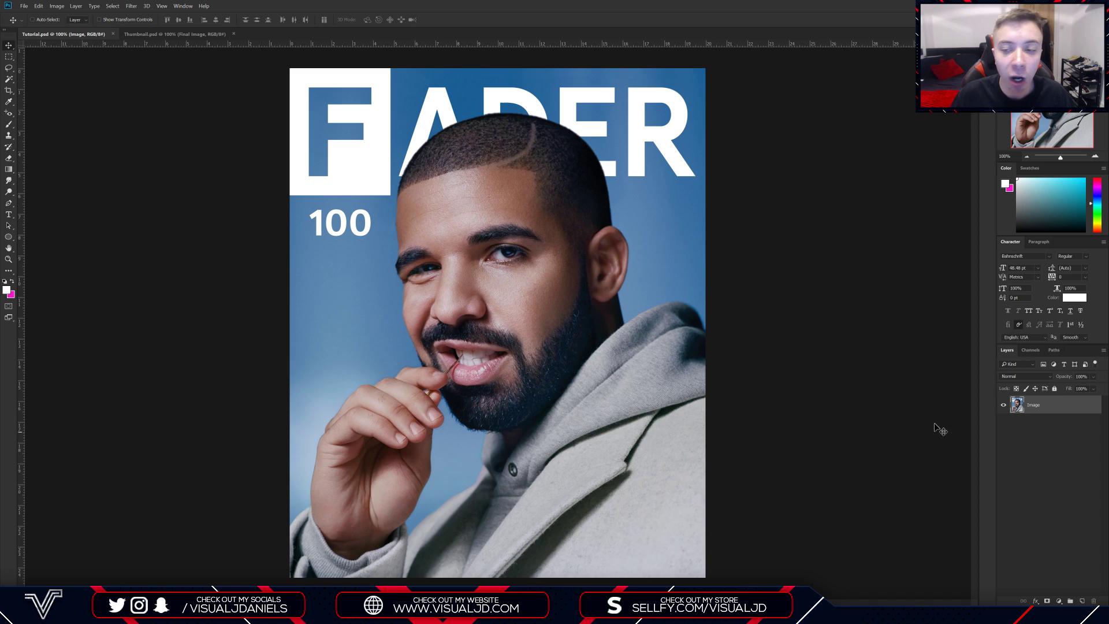
In Photoshop, create a new layer above the Image layer and fill the whole canvas area with white.
{"action": "left_click", "coordinate": [1083, 601]}
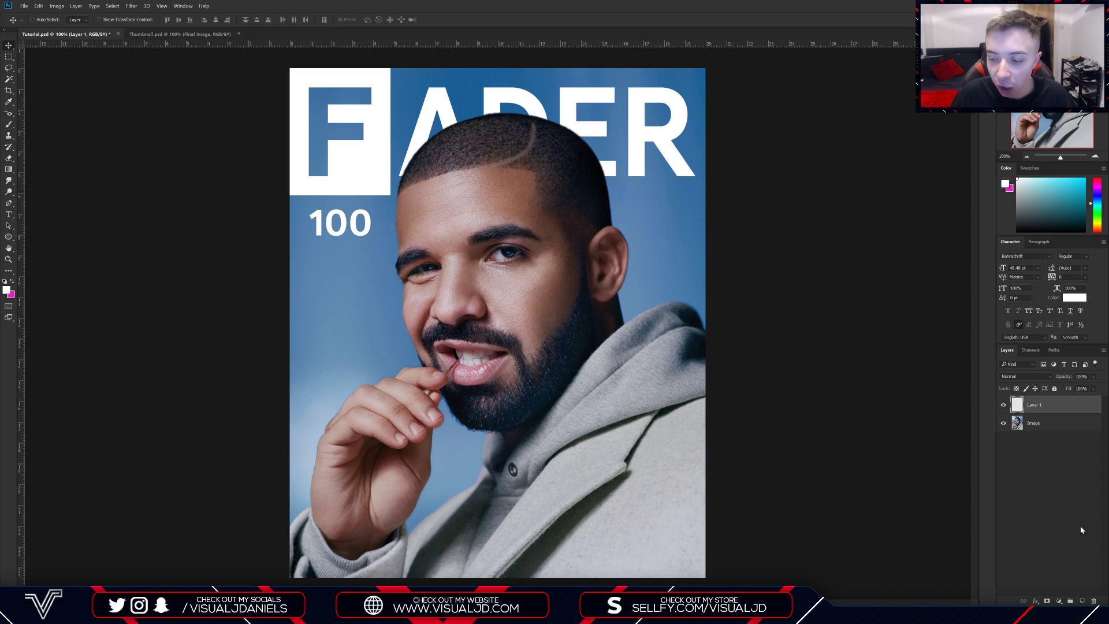
{"action": "left_click", "coordinate": [9, 58]}
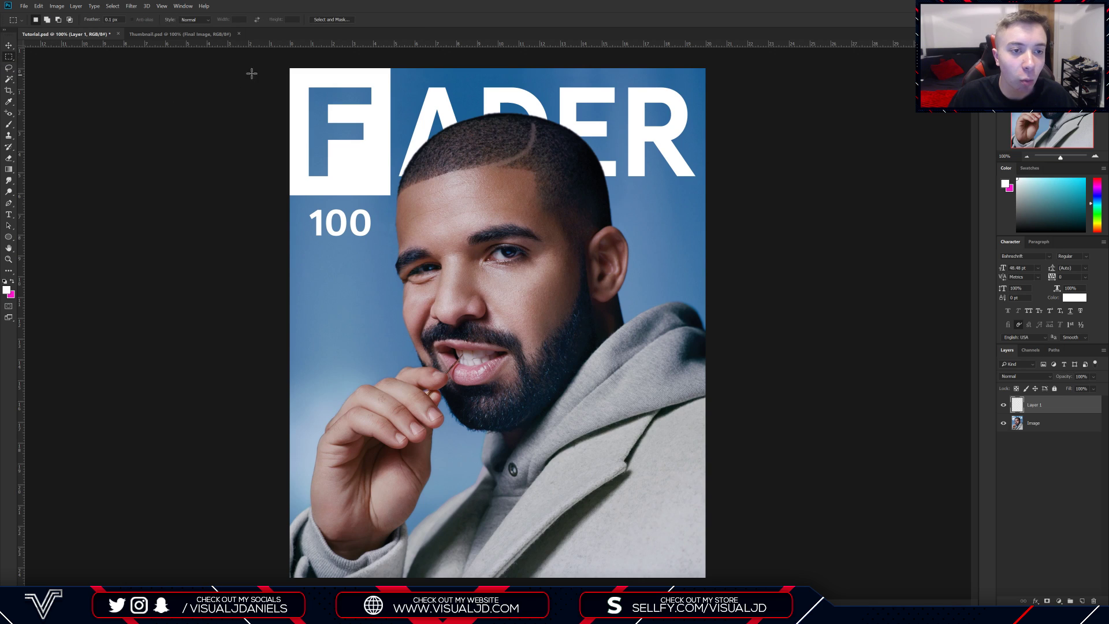
{"action": "left_click_drag", "start_coordinate": [280, 62], "coordinate": [792, 522]}
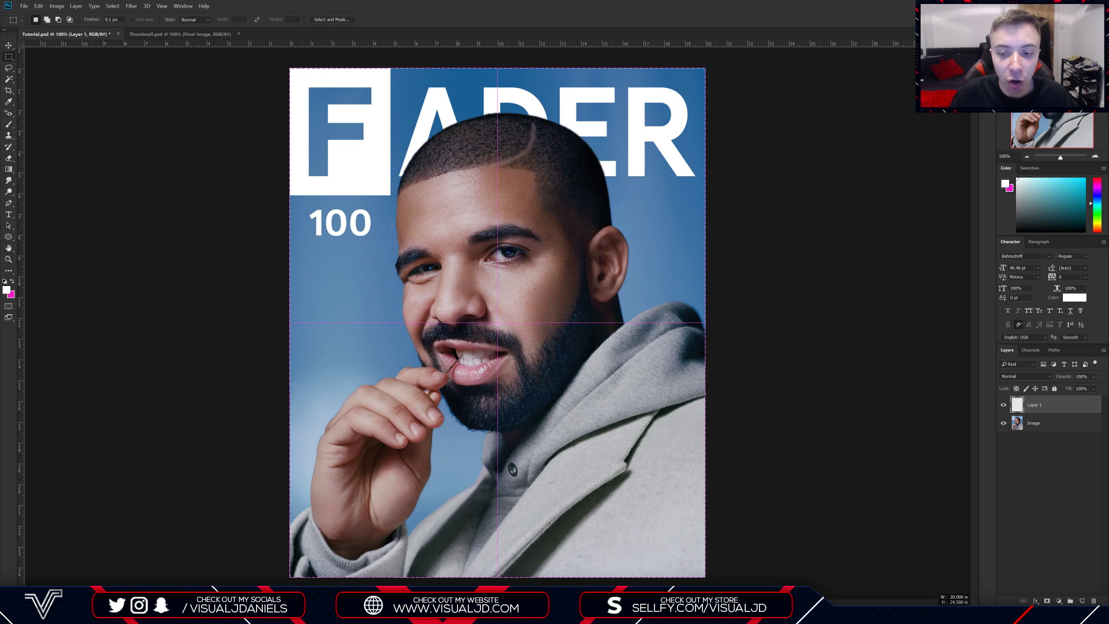
{"action": "right_click", "coordinate": [490, 164]}
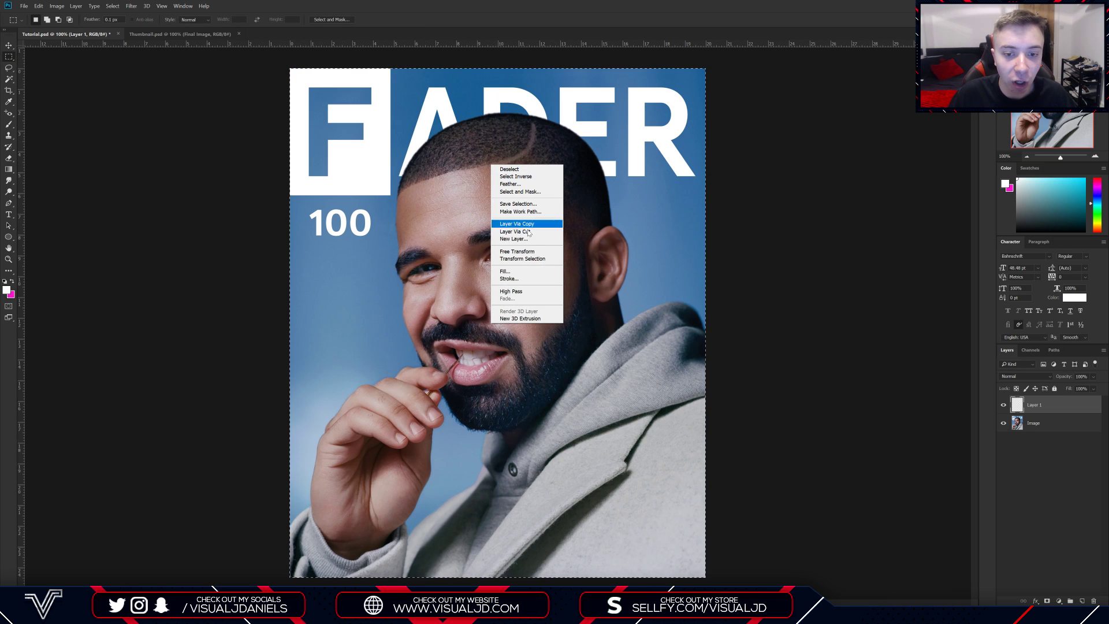
{"action": "left_click", "coordinate": [525, 273]}
{"action": "left_click", "coordinate": [557, 173]}
{"action": "left_click", "coordinate": [549, 256]}
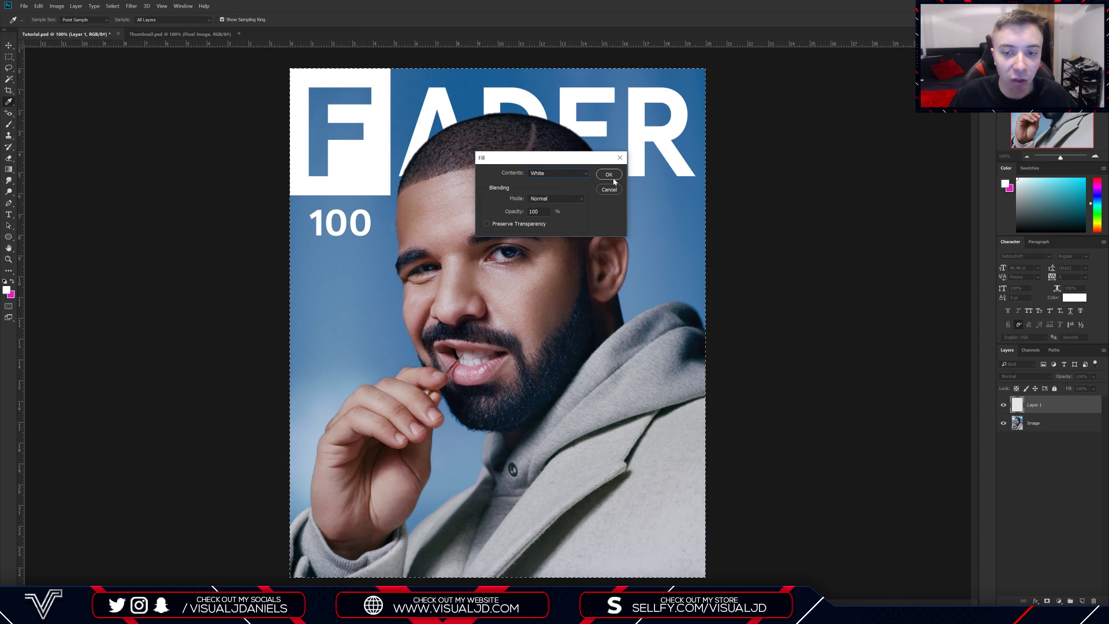
{"action": "left_click", "coordinate": [609, 176]}
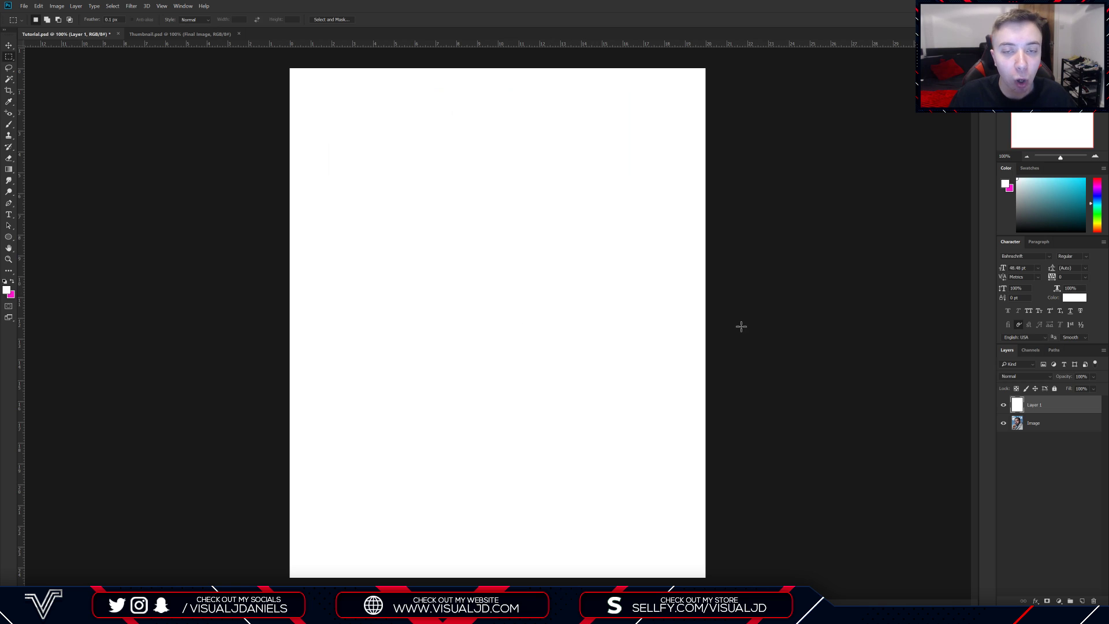
Rename the white layer to Background and move it below the Image layer.
{"action": "double_click", "coordinate": [1033, 404]}
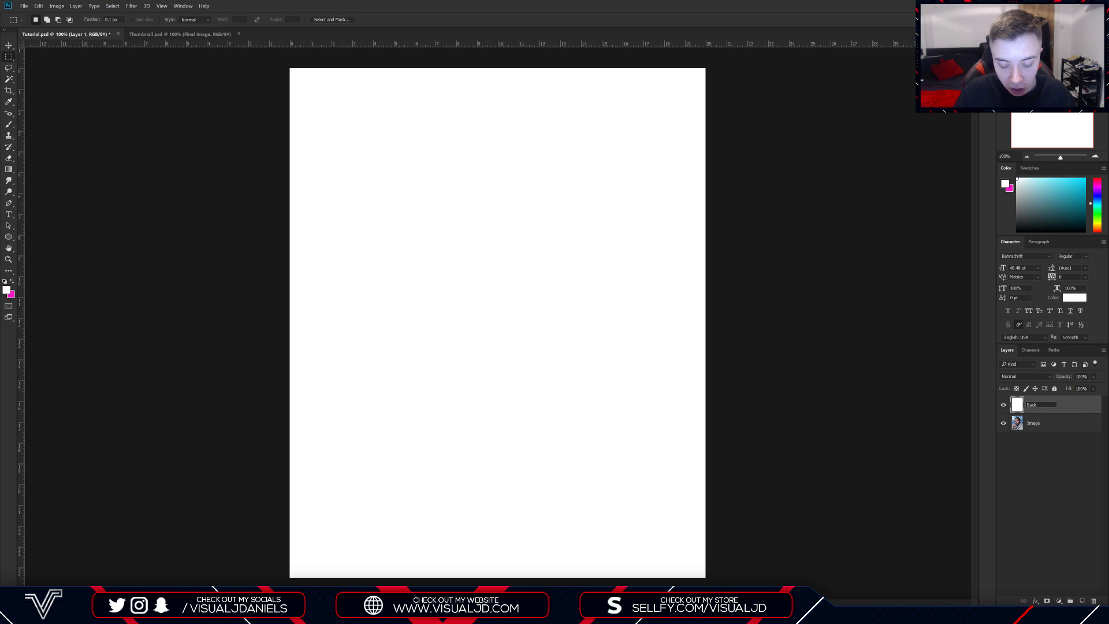
{"action": "key", "text": "Return"}
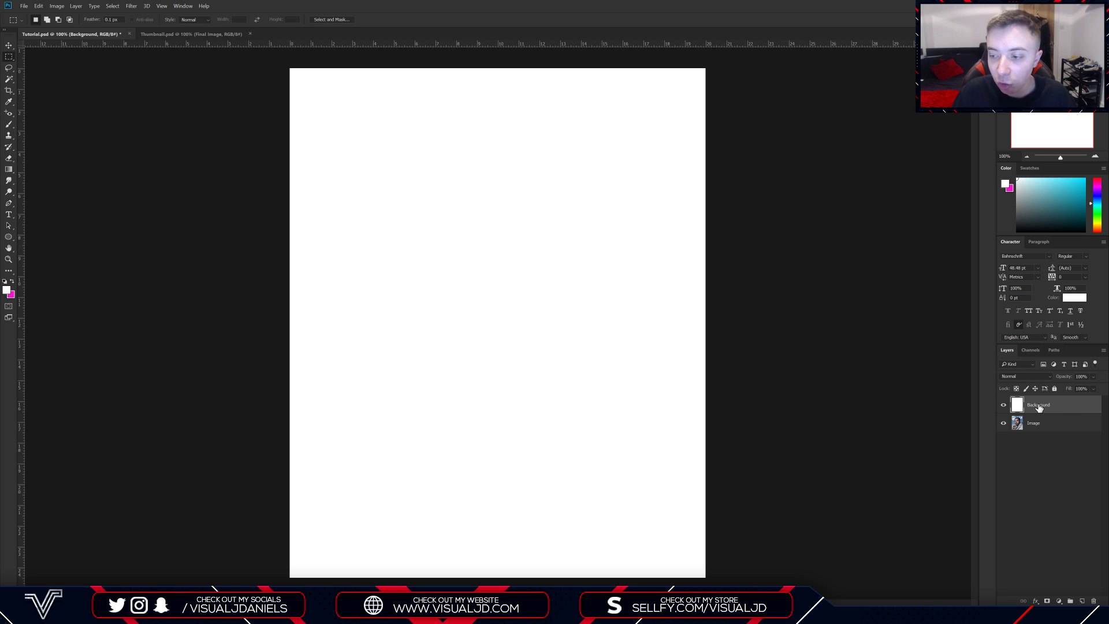
{"action": "left_click_drag", "start_coordinate": [1040, 408], "coordinate": [1042, 433]}
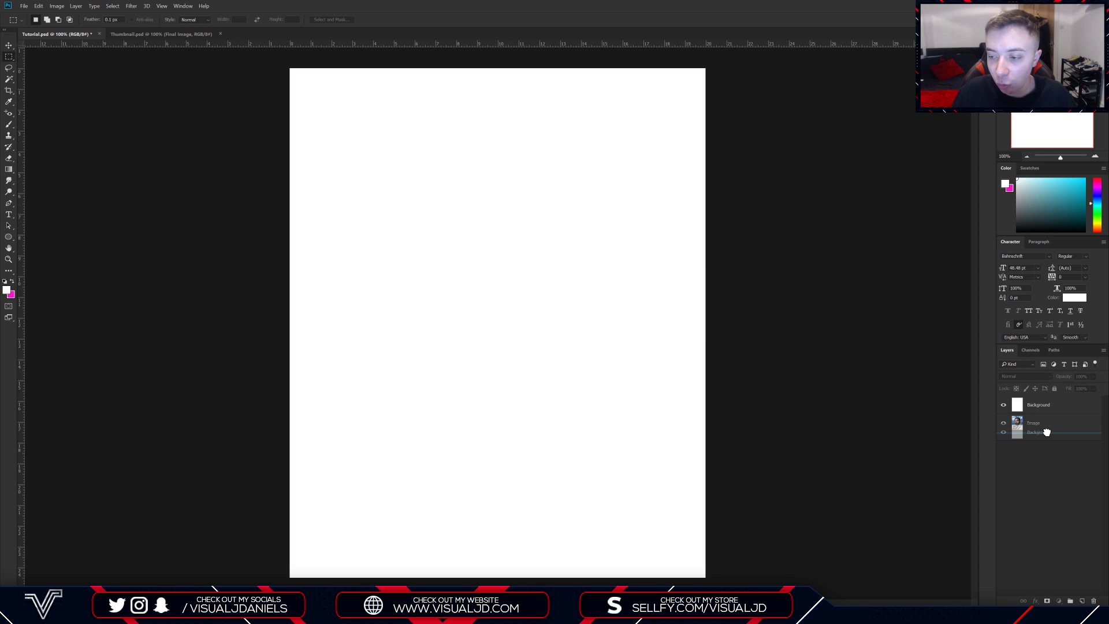
On the Image layer, trace a Pen tool path from the sleeve cuff up around the outer edge of the hand and fingers.
{"action": "left_click", "coordinate": [1070, 408]}
{"action": "key", "text": "p"}
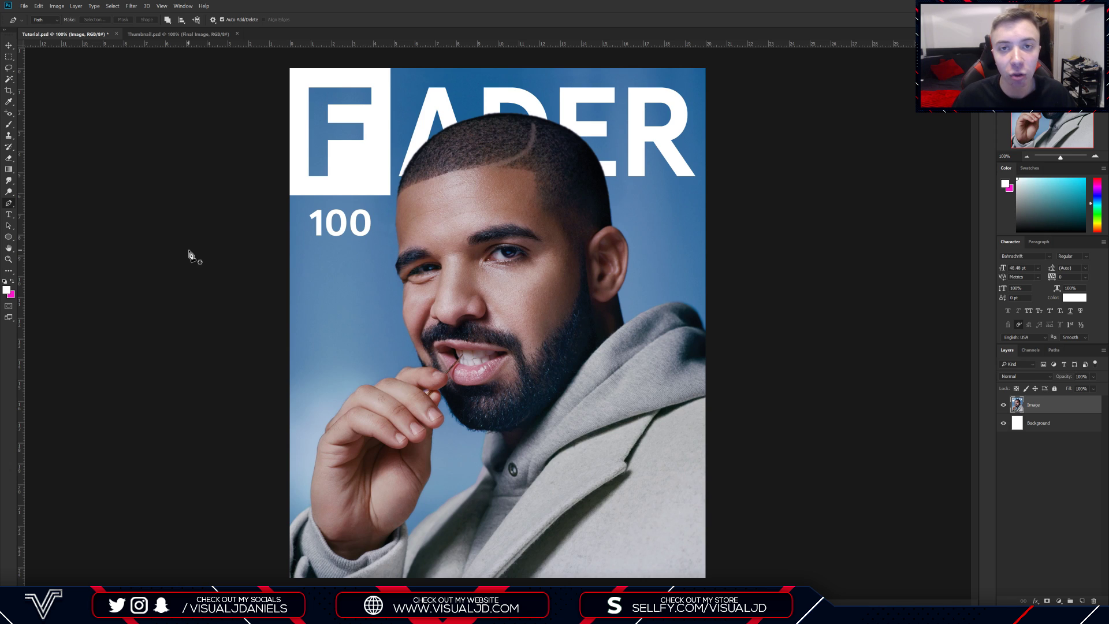
{"action": "scroll", "coordinate": [104, 443], "scroll_direction": "up", "scroll_amount": 1}
{"action": "key", "text": "ctrl+minus"}
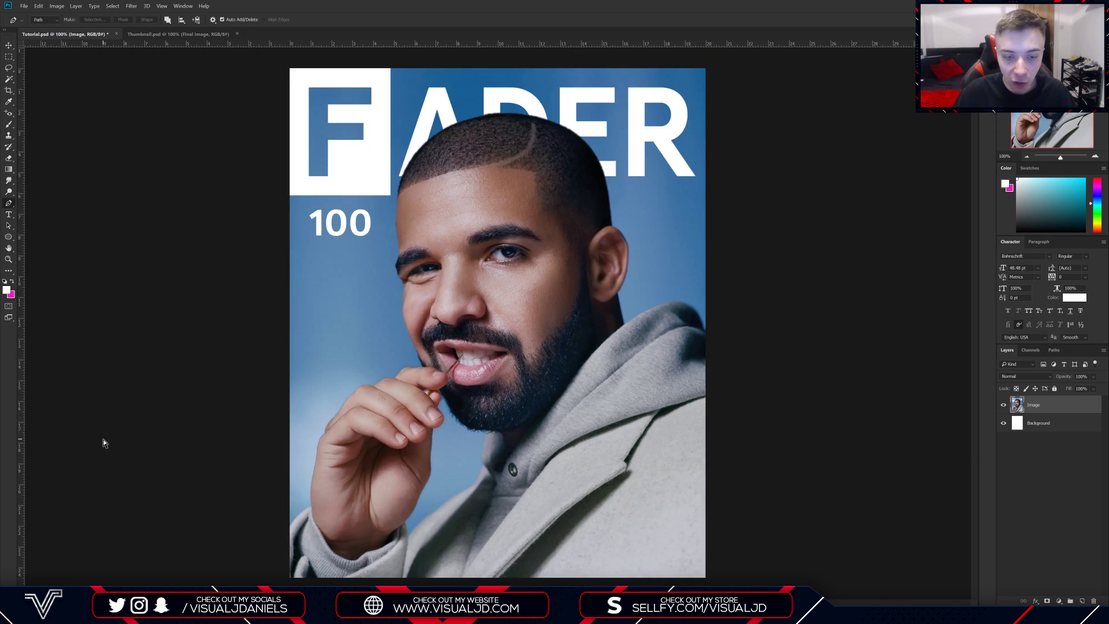
{"action": "key", "text": "ctrl+plus"}
{"action": "scroll", "coordinate": [211, 417], "scroll_direction": "down", "scroll_amount": 3}
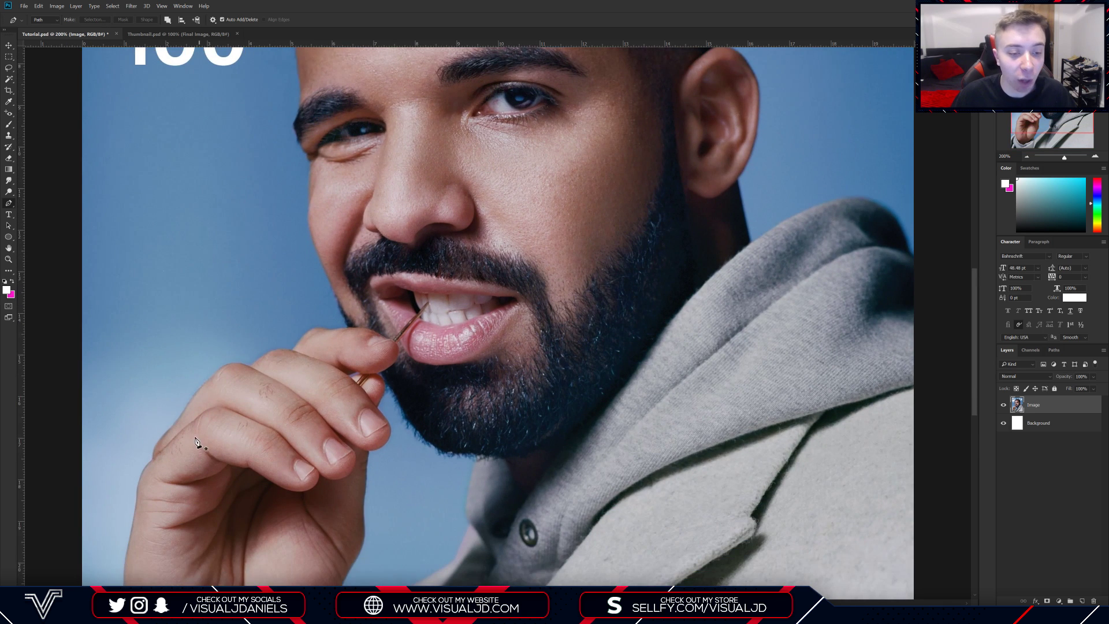
{"action": "scroll", "coordinate": [268, 395], "scroll_direction": "left", "scroll_amount": 3}
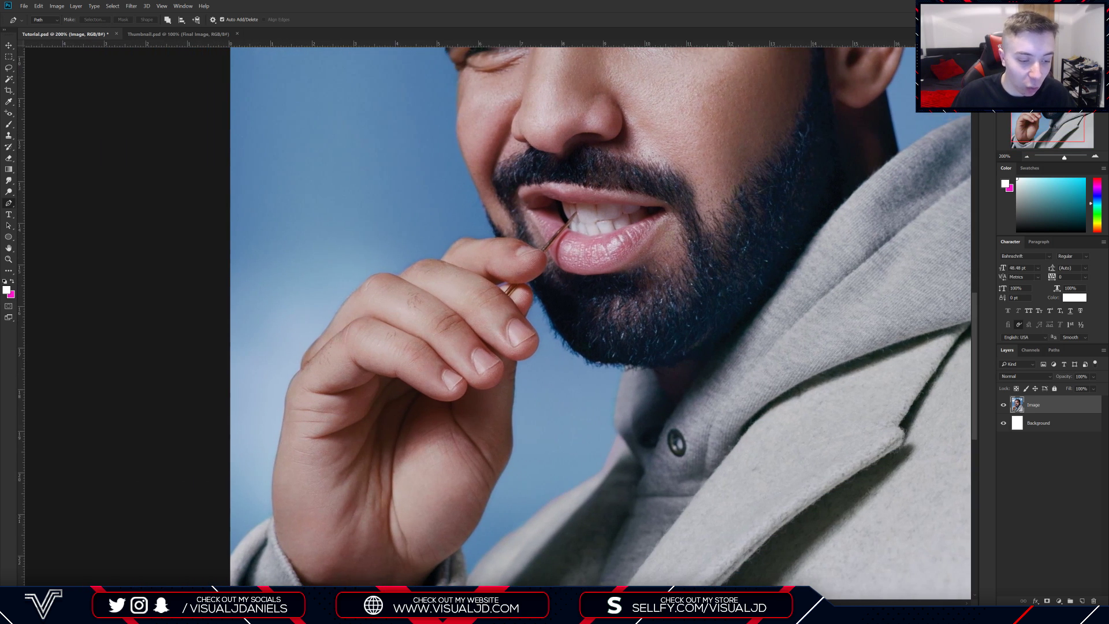
{"action": "scroll", "coordinate": [269, 395], "scroll_direction": "down", "scroll_amount": 2}
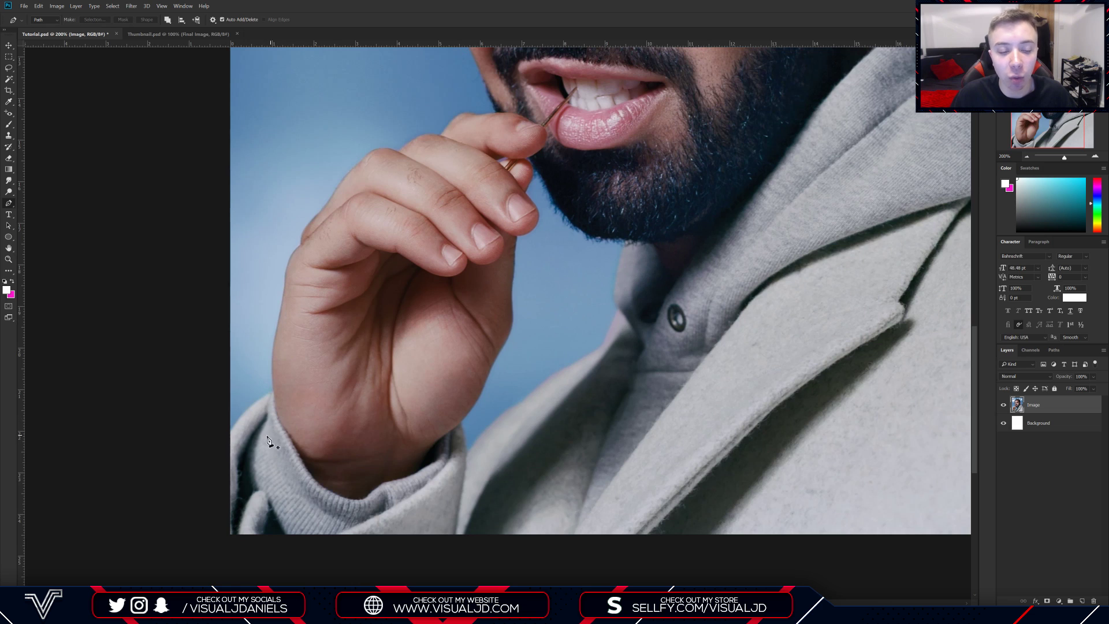
{"action": "left_click", "coordinate": [225, 436]}
{"action": "left_click", "coordinate": [245, 413]}
{"action": "left_click", "coordinate": [259, 399]}
{"action": "left_click", "coordinate": [274, 391]}
{"action": "left_click", "coordinate": [273, 339]}
{"action": "left_click", "coordinate": [286, 283]}
{"action": "left_click", "coordinate": [290, 258]}
{"action": "left_click", "coordinate": [299, 244]}
{"action": "left_click", "coordinate": [343, 178]}
{"action": "left_click", "coordinate": [366, 155]}
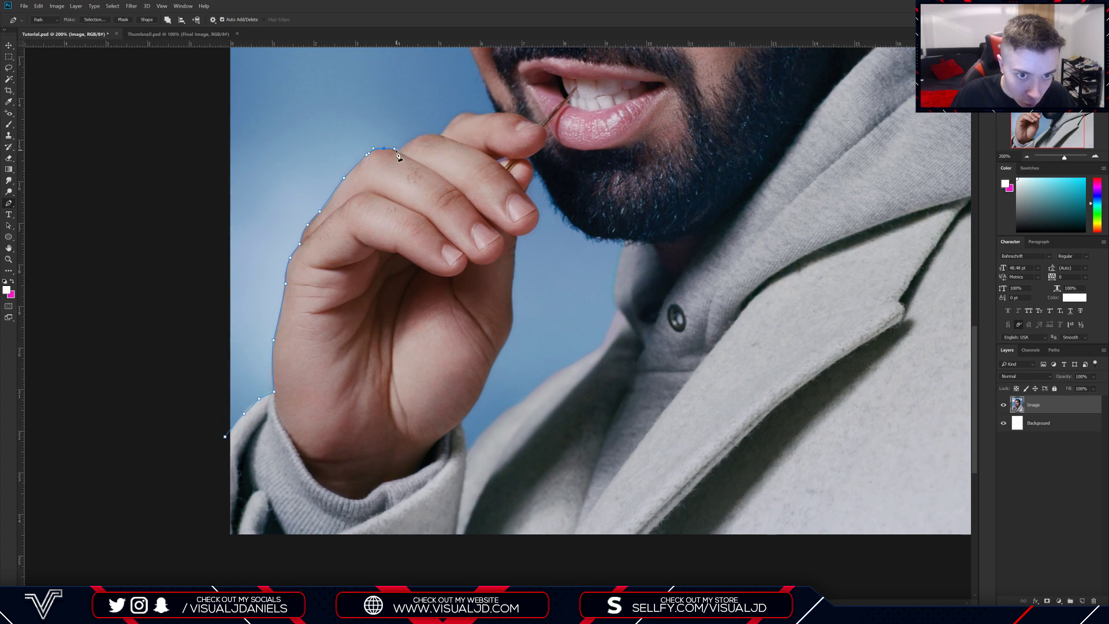
{"action": "left_click", "coordinate": [427, 134]}
{"action": "left_click", "coordinate": [485, 112]}
Continue the path up the side of the face and over the top of the head to the ear.
{"action": "scroll", "coordinate": [491, 116], "scroll_direction": "up", "scroll_amount": 3}
{"action": "left_click", "coordinate": [480, 224]}
{"action": "left_click", "coordinate": [460, 173]}
{"action": "left_click", "coordinate": [456, 96]}
{"action": "scroll", "coordinate": [454, 79], "scroll_direction": "up", "scroll_amount": 5}
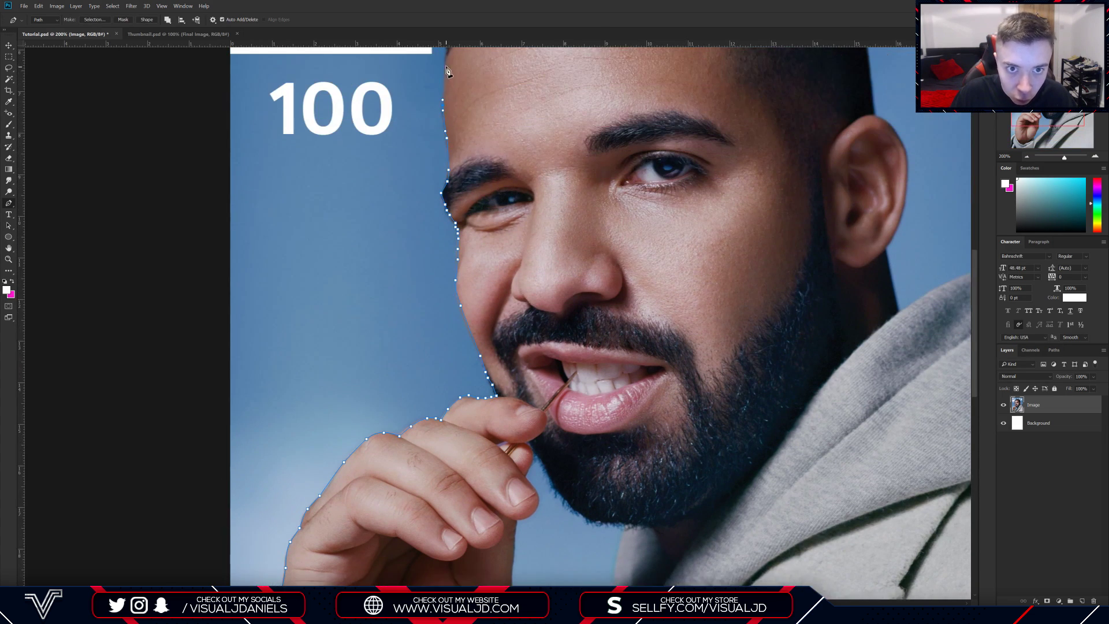
{"action": "left_click", "coordinate": [449, 204]}
{"action": "left_click", "coordinate": [473, 148]}
{"action": "left_click", "coordinate": [527, 95]}
{"action": "left_click", "coordinate": [601, 64]}
{"action": "left_click", "coordinate": [679, 57]}
{"action": "left_click", "coordinate": [748, 71]}
{"action": "left_click", "coordinate": [806, 99]}
{"action": "left_click", "coordinate": [843, 143]}
{"action": "left_click", "coordinate": [864, 210]}
{"action": "left_click", "coordinate": [874, 279]}
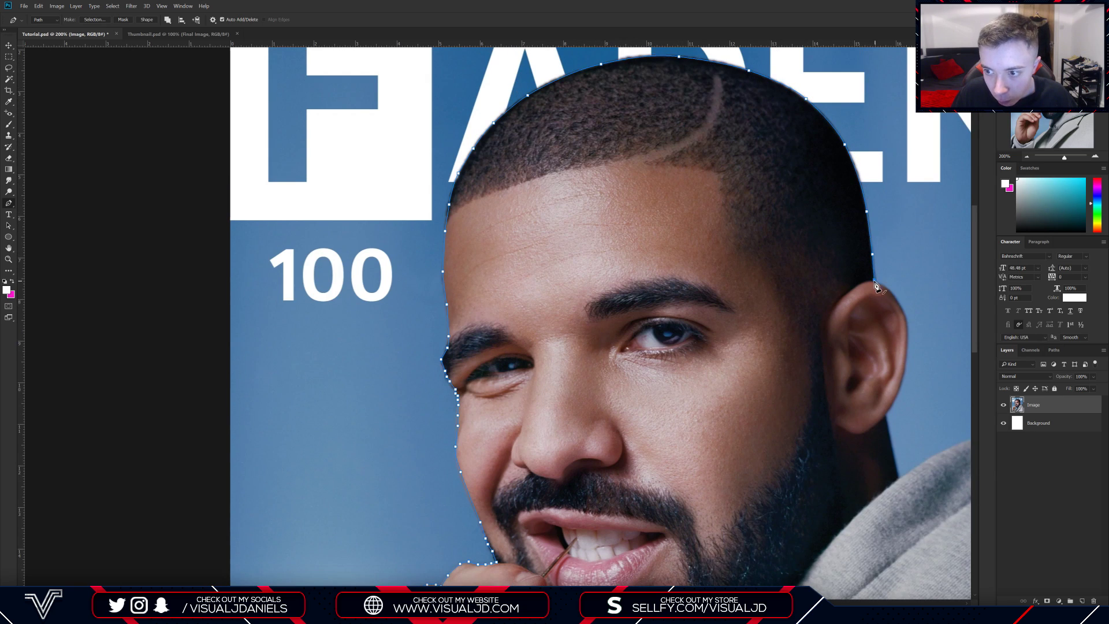
Extend the path around the ear, down the neck and along the hood to the canvas edge.
{"action": "scroll", "coordinate": [874, 279], "scroll_direction": "down", "scroll_amount": 1}
{"action": "left_click", "coordinate": [905, 338]}
{"action": "left_click", "coordinate": [889, 420]}
{"action": "scroll", "coordinate": [889, 421], "scroll_direction": "down", "scroll_amount": 3}
{"action": "scroll", "coordinate": [693, 575], "scroll_direction": "right", "scroll_amount": 3}
{"action": "left_click", "coordinate": [914, 413]}
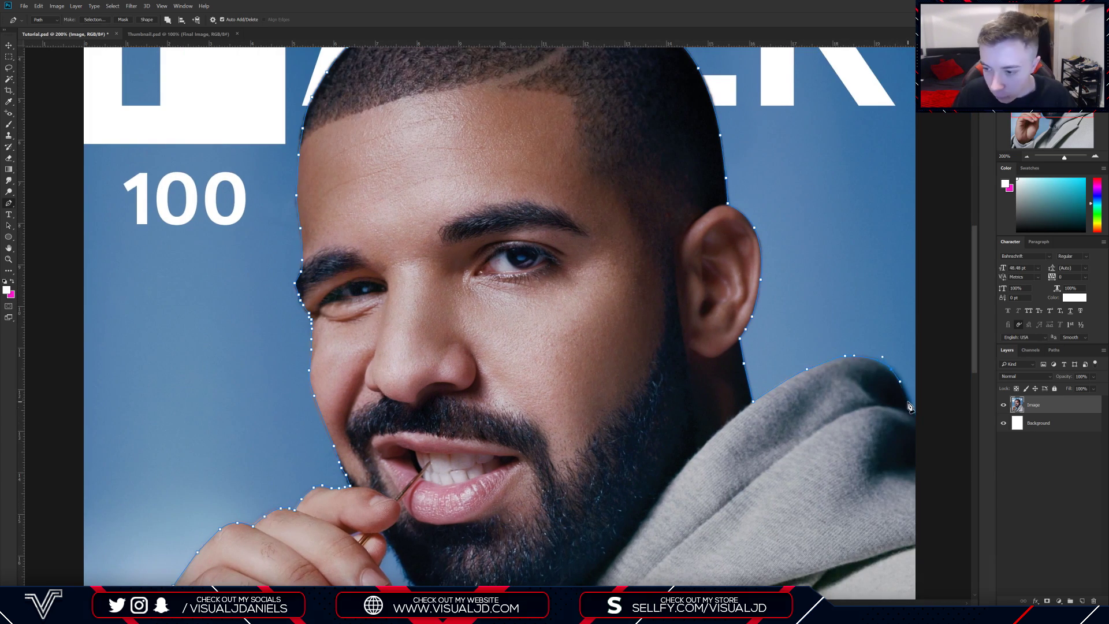
Close the path around the outside of the canvas, beneath the coat and back to its starting point at the sleeve.
{"action": "scroll", "coordinate": [918, 416], "scroll_direction": "down", "scroll_amount": 7}
{"action": "left_click", "coordinate": [931, 504]}
{"action": "left_click", "coordinate": [855, 496]}
{"action": "left_click", "coordinate": [774, 497]}
{"action": "left_click", "coordinate": [746, 500]}
{"action": "left_click", "coordinate": [671, 508]}
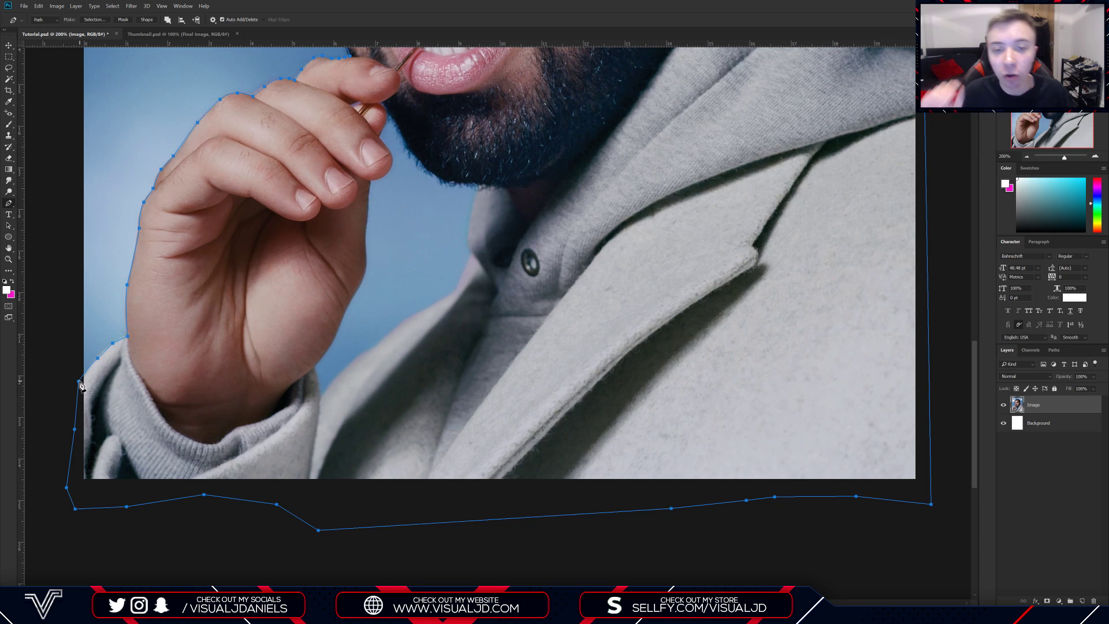
Convert the closed path around the man into a new anti-aliased selection with a 0.5 pixel feather radius.
{"action": "key", "text": "ctrl+minus"}
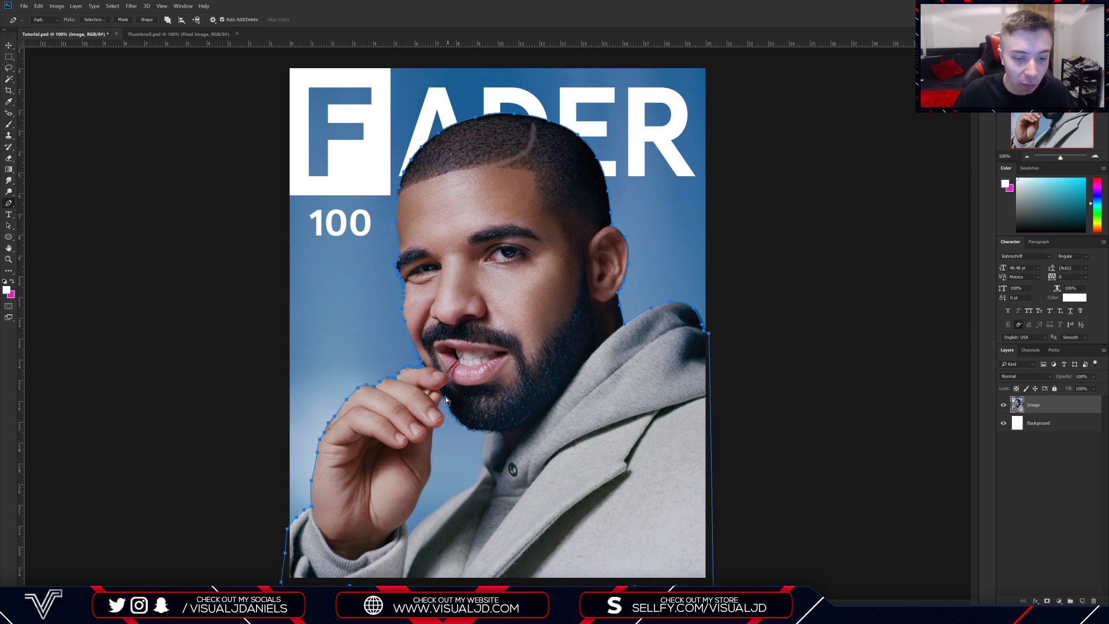
{"action": "key", "text": "ctrl+plus"}
{"action": "scroll", "coordinate": [438, 404], "scroll_direction": "down", "scroll_amount": 5}
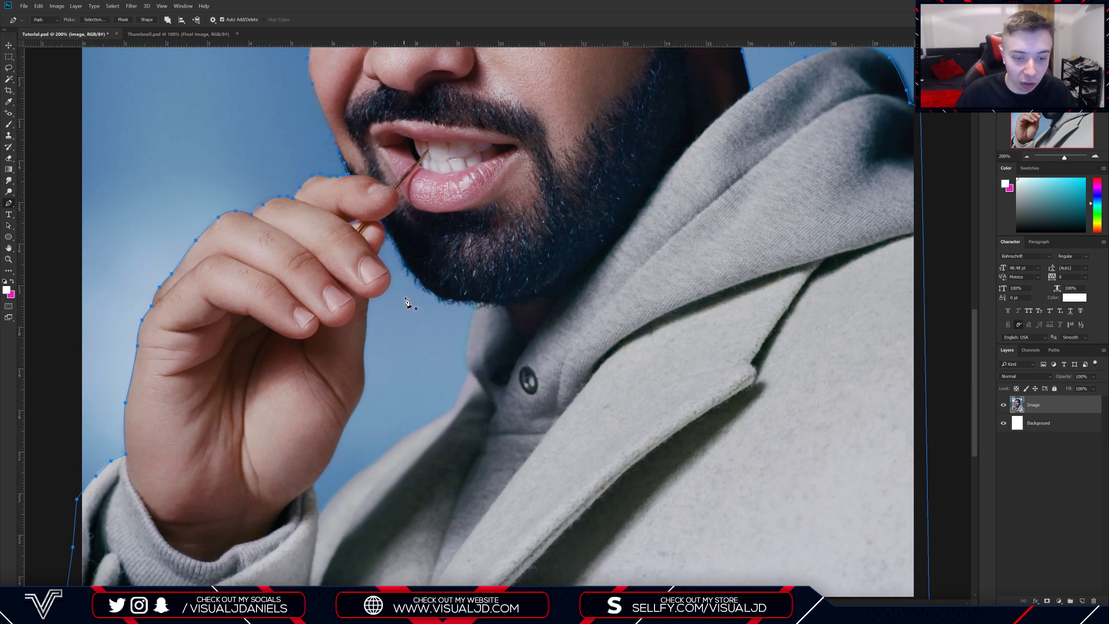
{"action": "key", "text": "ctrl+minus"}
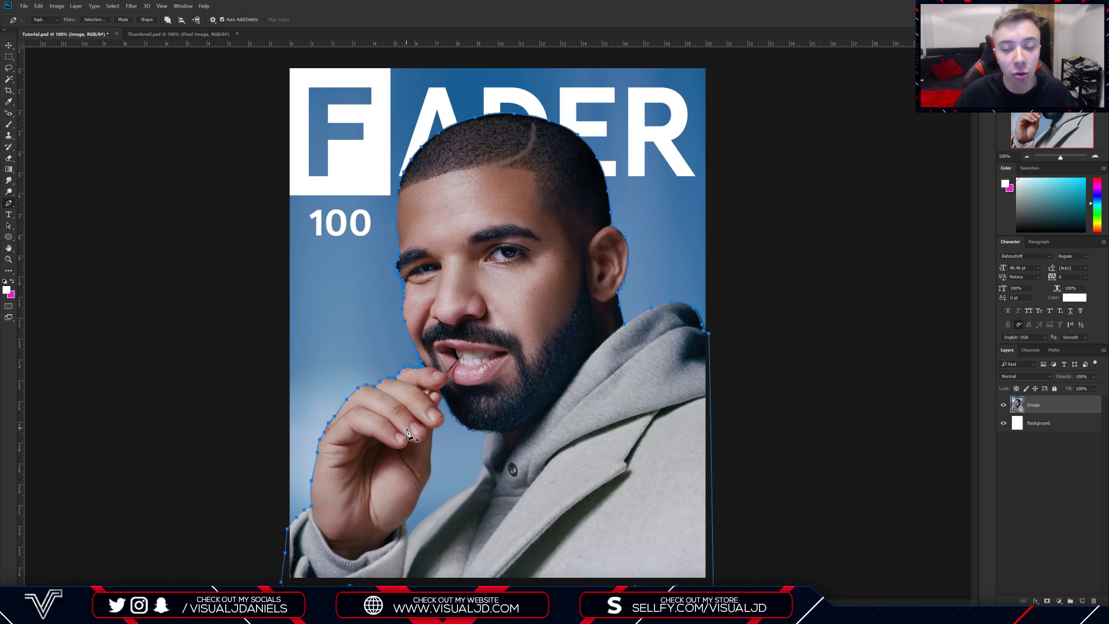
{"action": "right_click", "coordinate": [489, 235]}
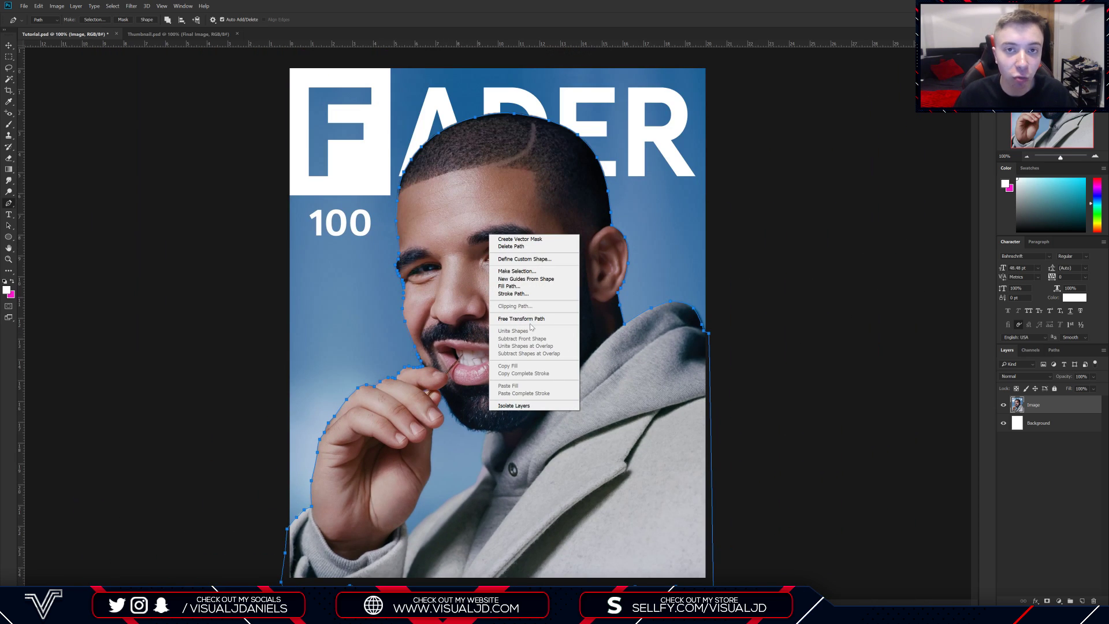
{"action": "left_click", "coordinate": [523, 271]}
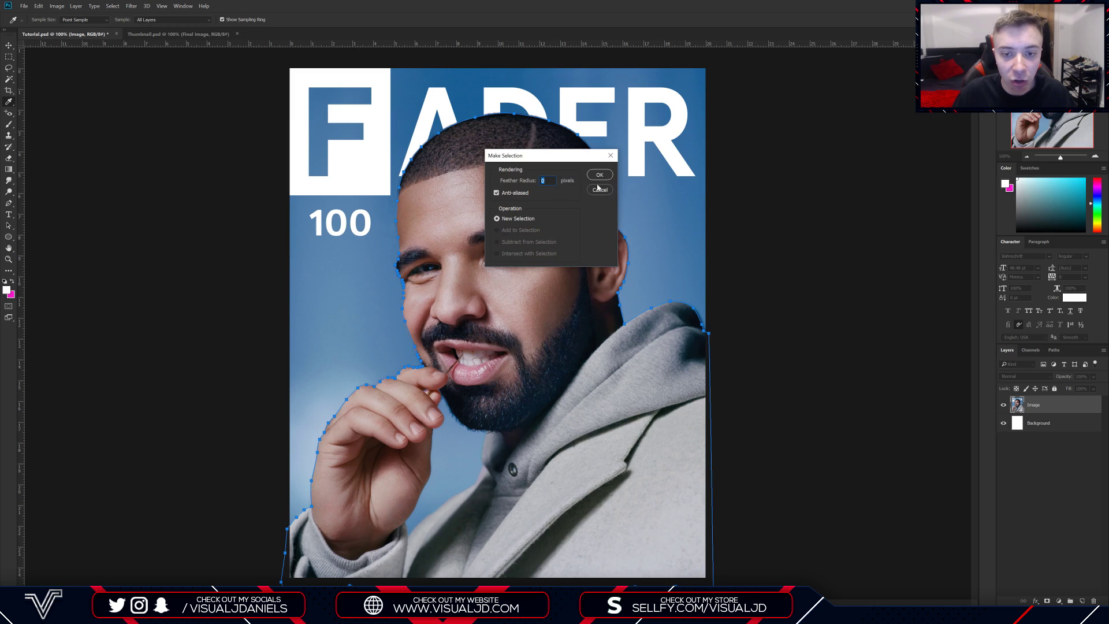
{"action": "type", "text": "0."}
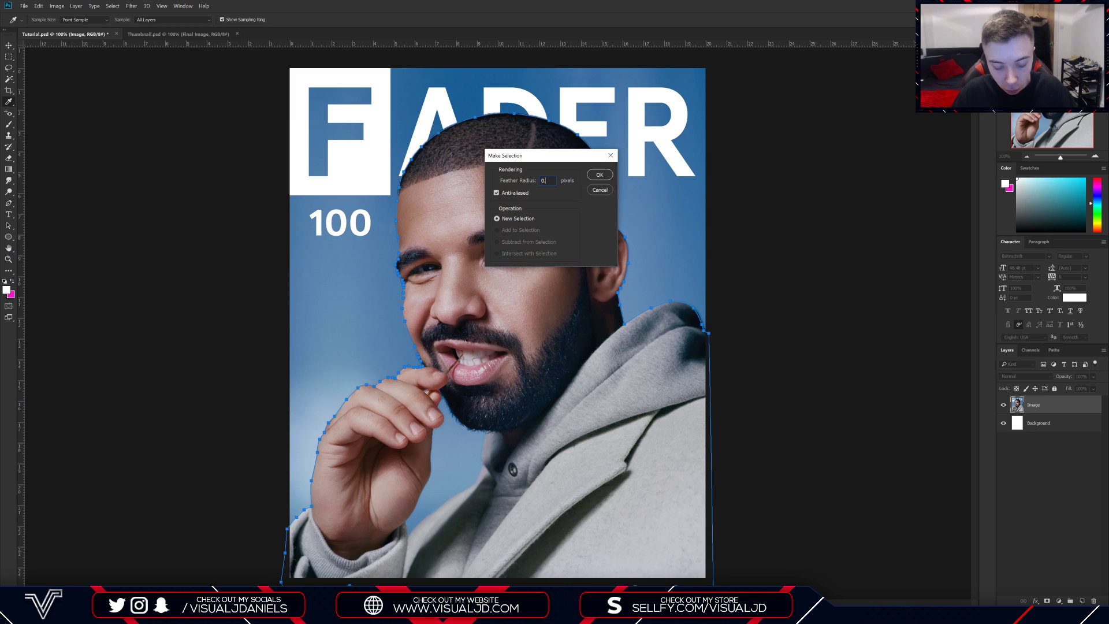
{"action": "type", "text": "5"}
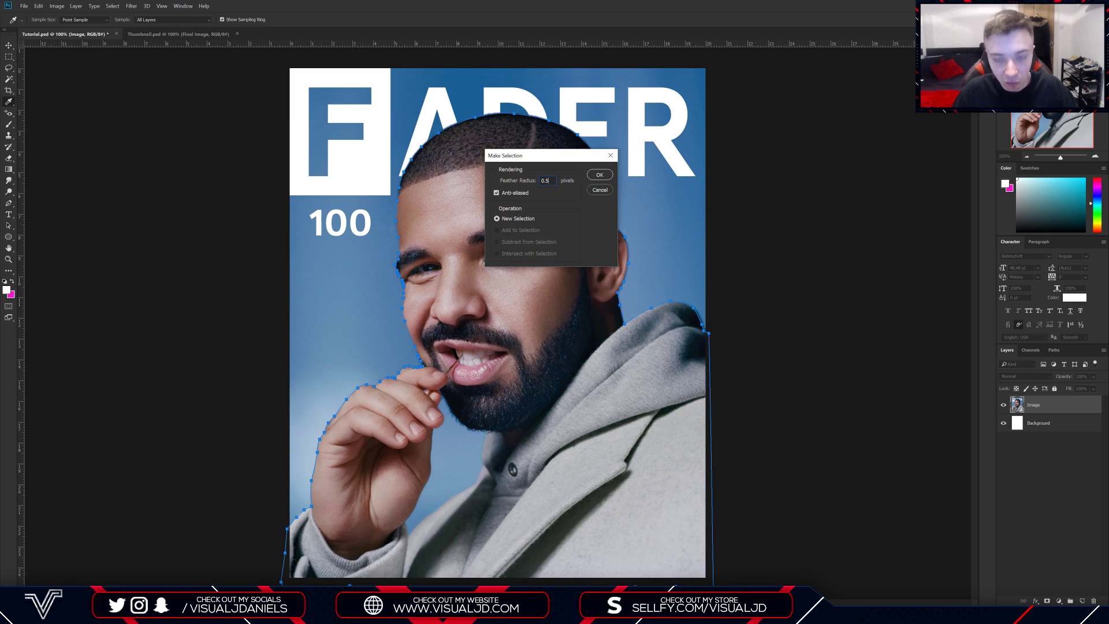
{"action": "left_click", "coordinate": [599, 175]}
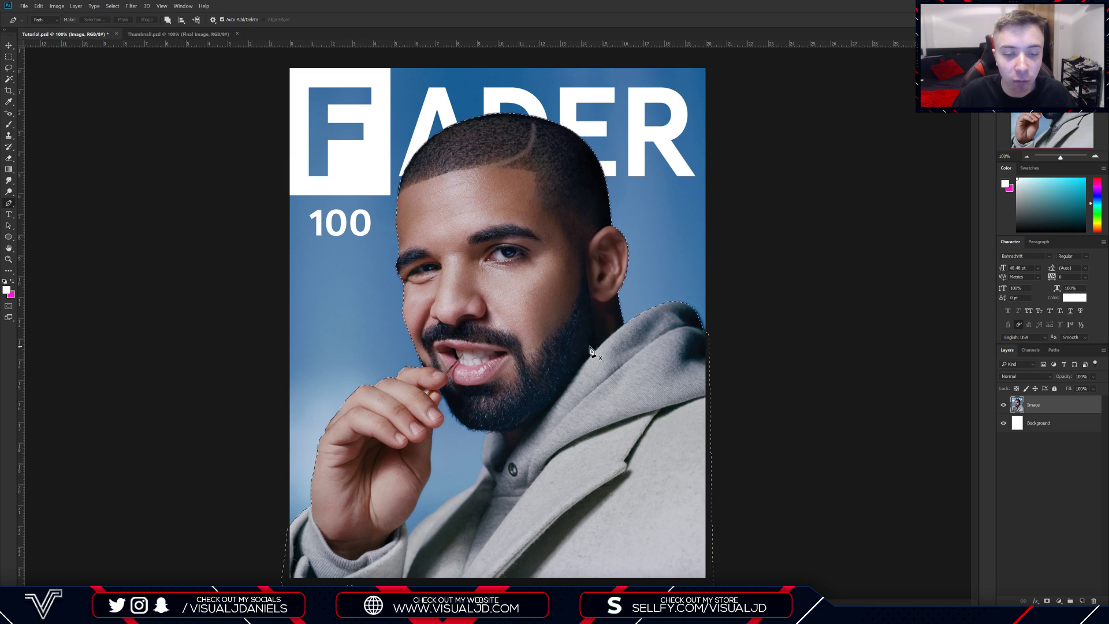
Cut the selected man onto a separate new layer using Layer Via Cut.
{"action": "left_click", "coordinate": [9, 57]}
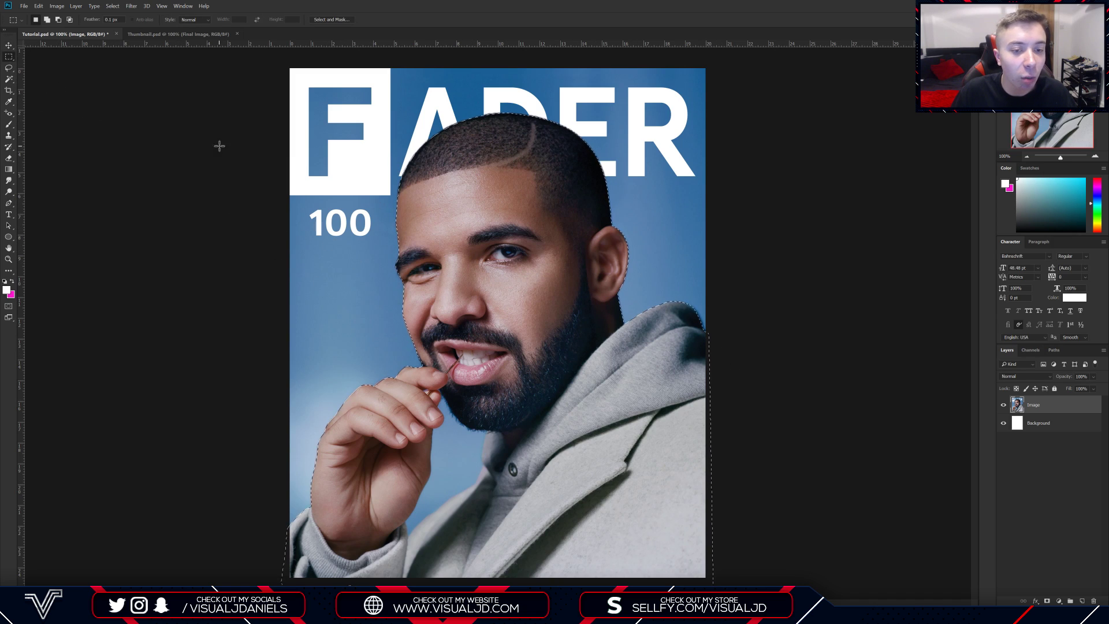
{"action": "right_click", "coordinate": [530, 210]}
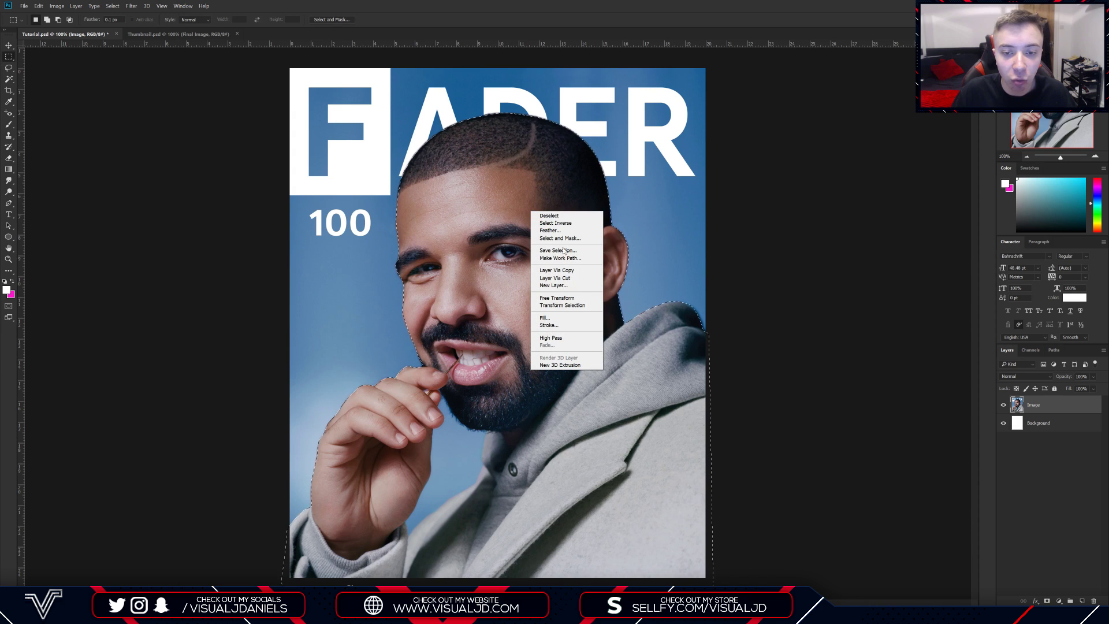
{"action": "left_click", "coordinate": [575, 281]}
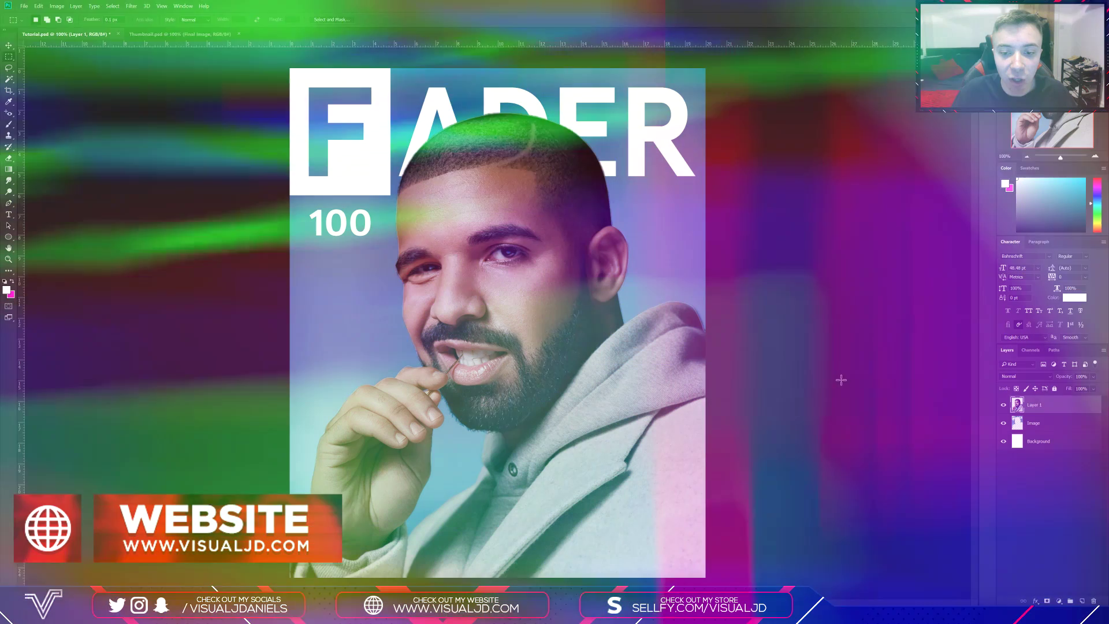
Check the layer contents by toggling their visibility and delete the leftover Image layer beneath the cut-out man.
{"action": "left_click", "coordinate": [1003, 422]}
{"action": "left_click", "coordinate": [1002, 404]}
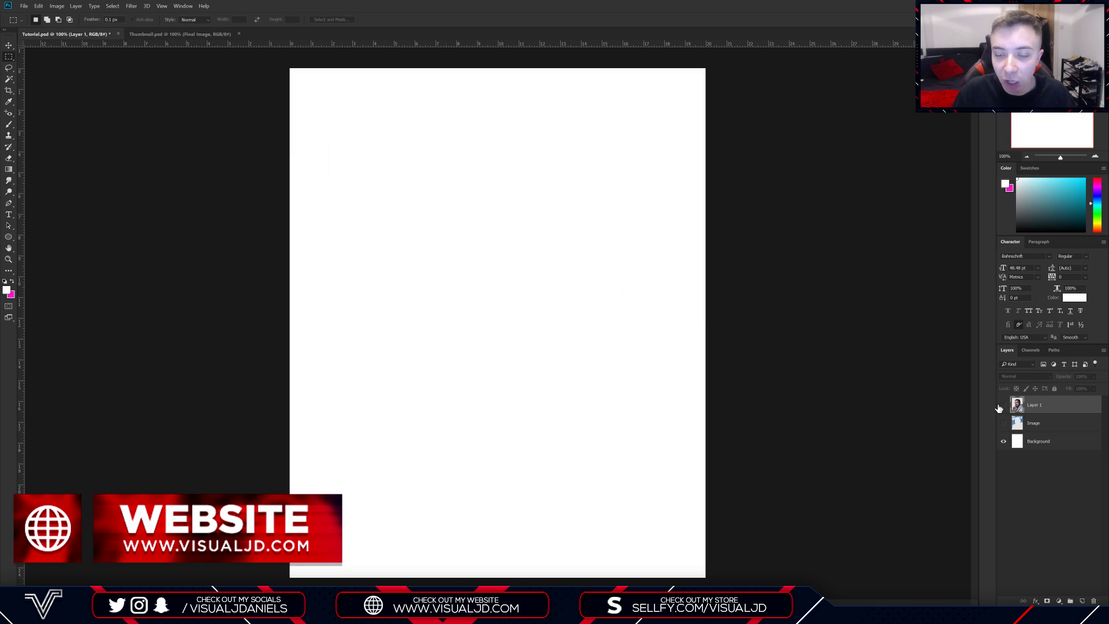
{"action": "left_click", "coordinate": [1002, 405]}
{"action": "left_click", "coordinate": [1045, 425]}
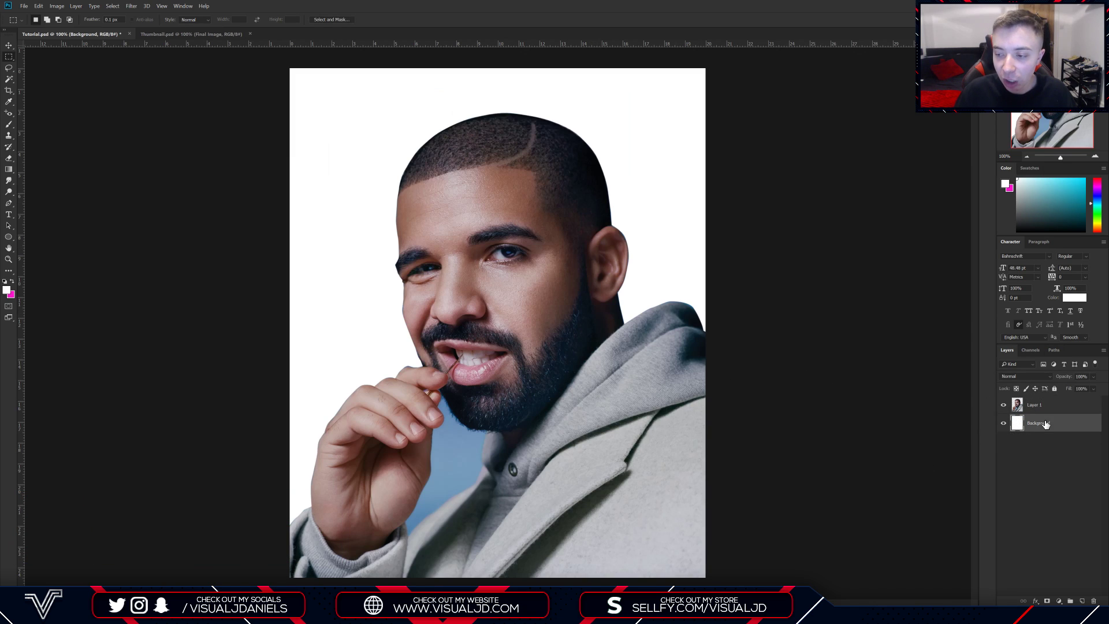
{"action": "key", "text": "Delete"}
Cut away the remaining blue patch between the hand and coat with the Pen tool, and rename the man's layer Image.
{"action": "scroll", "coordinate": [390, 327], "scroll_direction": "up", "scroll_amount": 2}
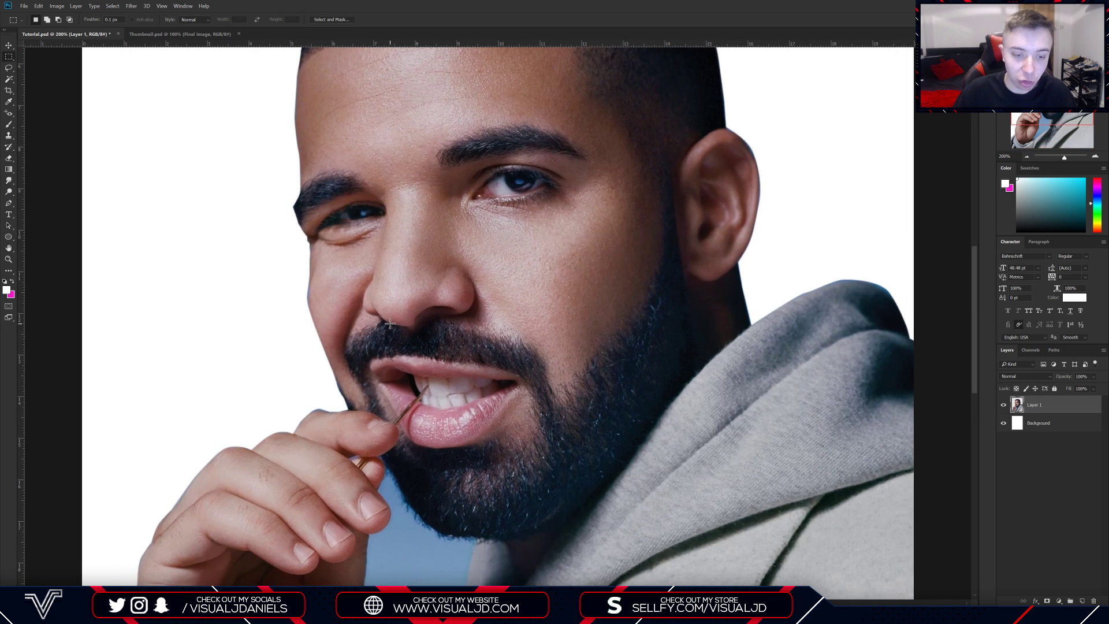
{"action": "scroll", "coordinate": [263, 347], "scroll_direction": "down", "scroll_amount": 5}
{"action": "left_click", "coordinate": [9, 204]}
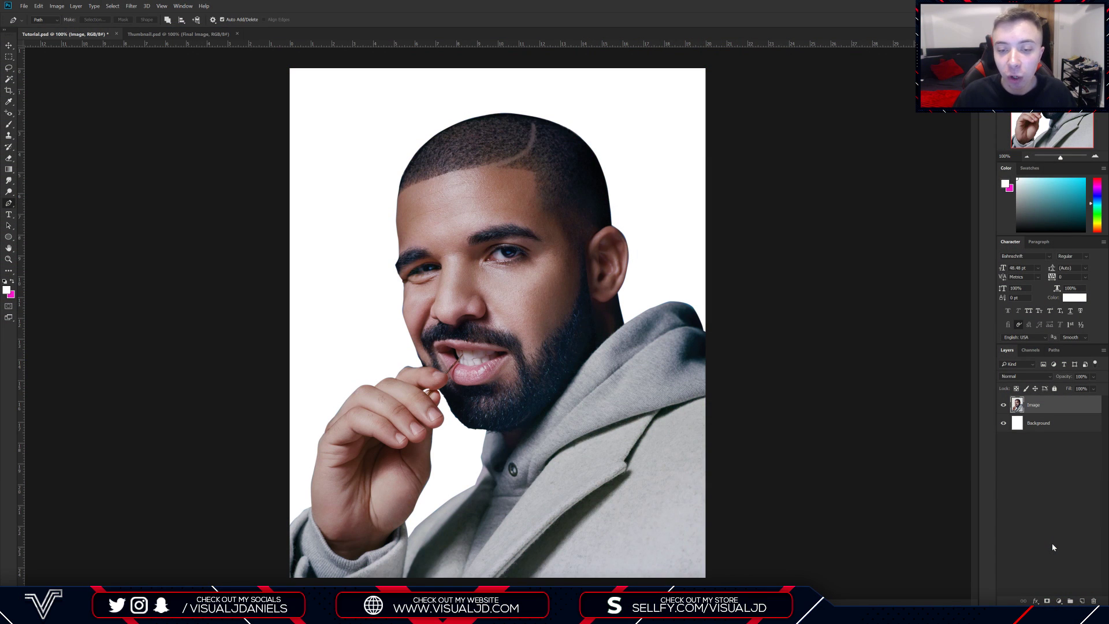
Add a Gradient Map adjustment layer above the Image layer and open its gradient for editing.
{"action": "left_click", "coordinate": [1059, 601]}
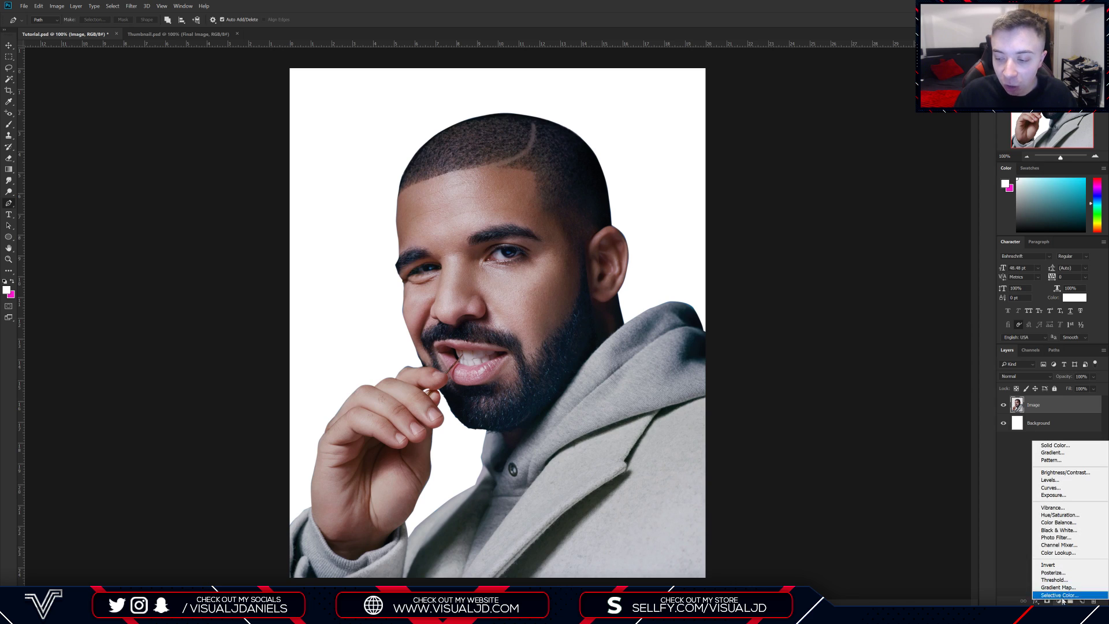
{"action": "left_click", "coordinate": [1057, 593]}
{"action": "left_click_drag", "start_coordinate": [769, 296], "coordinate": [776, 91]}
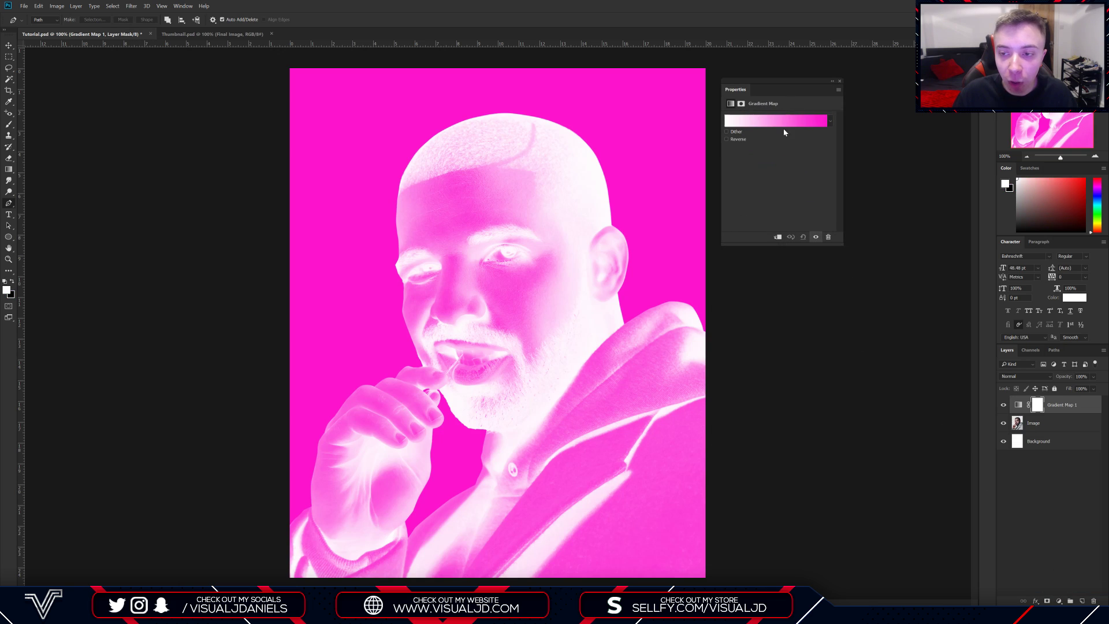
{"action": "left_click", "coordinate": [750, 118]}
{"action": "left_click_drag", "start_coordinate": [907, 327], "coordinate": [767, 104]}
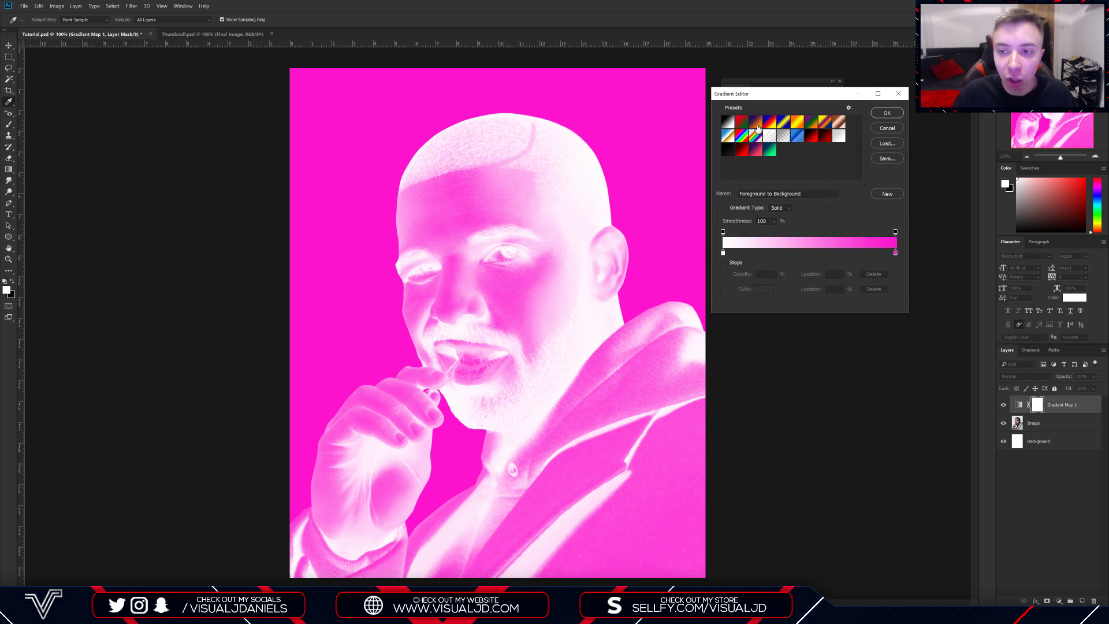
Apply the Violet, Orange preset to the gradient map and change its dark stop to navy blue 0a2059.
{"action": "left_click", "coordinate": [756, 124]}
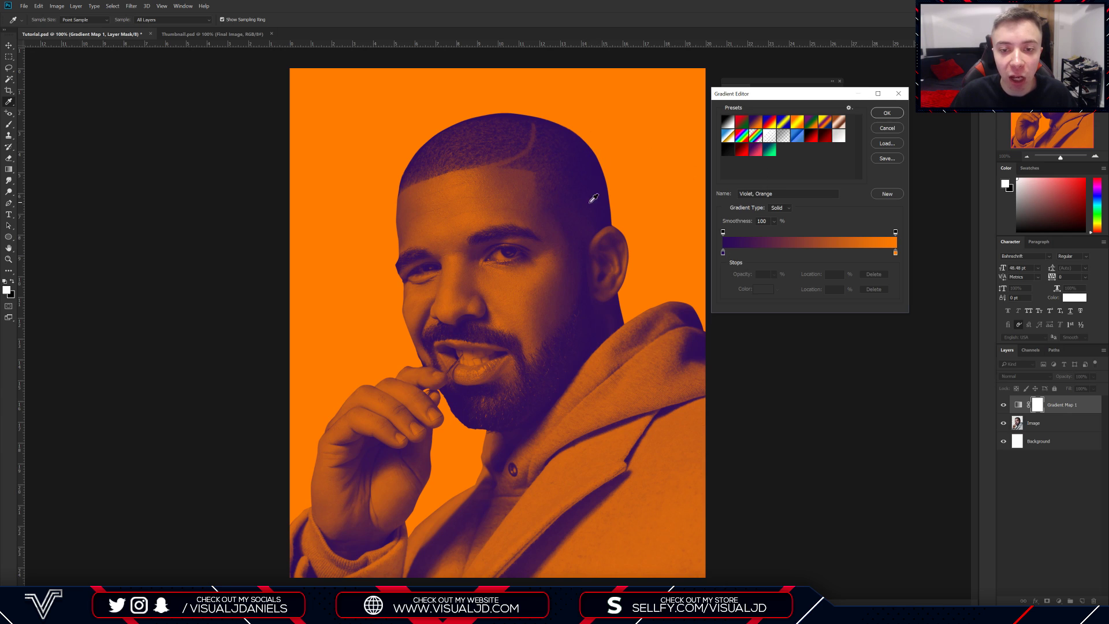
{"action": "double_click", "coordinate": [895, 252]}
{"action": "left_click_drag", "start_coordinate": [953, 433], "coordinate": [888, 93]}
{"action": "left_click", "coordinate": [889, 105]}
{"action": "left_click_drag", "start_coordinate": [745, 94], "coordinate": [703, 66]}
{"action": "double_click", "coordinate": [680, 225]}
{"action": "mouse_move", "coordinate": [813, 163]}
{"action": "left_mouse_down"}
{"action": "mouse_move", "coordinate": [819, 173]}
{"action": "mouse_move", "coordinate": [818, 155]}
{"action": "left_mouse_up"}
{"action": "left_click_drag", "start_coordinate": [768, 88], "coordinate": [819, 160]}
{"action": "left_click_drag", "start_coordinate": [865, 218], "coordinate": [869, 225]}
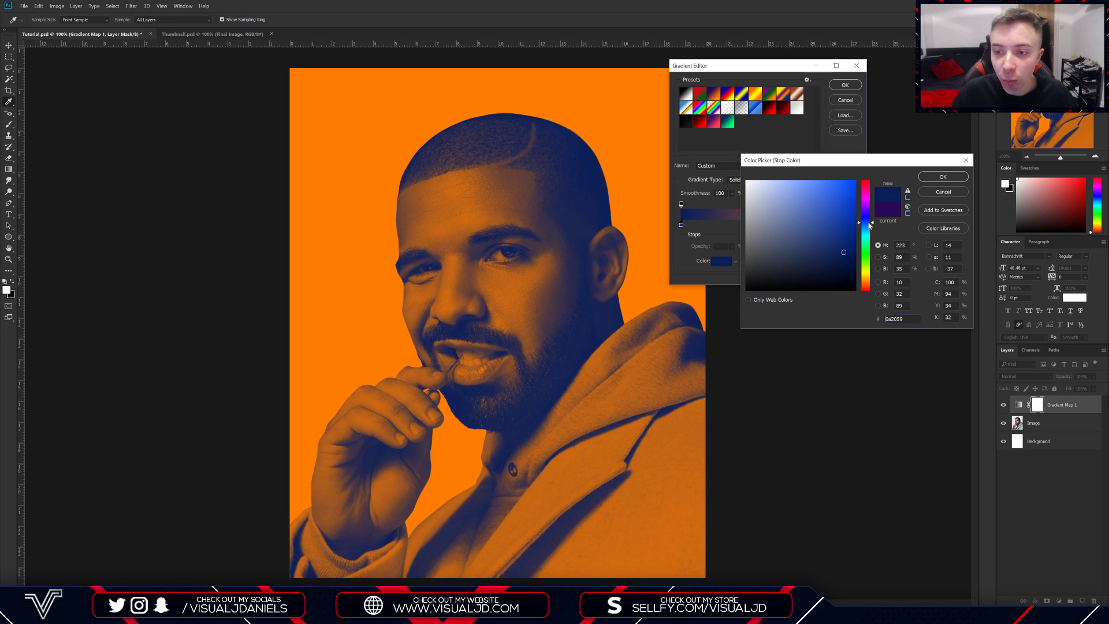
{"action": "left_click", "coordinate": [944, 178]}
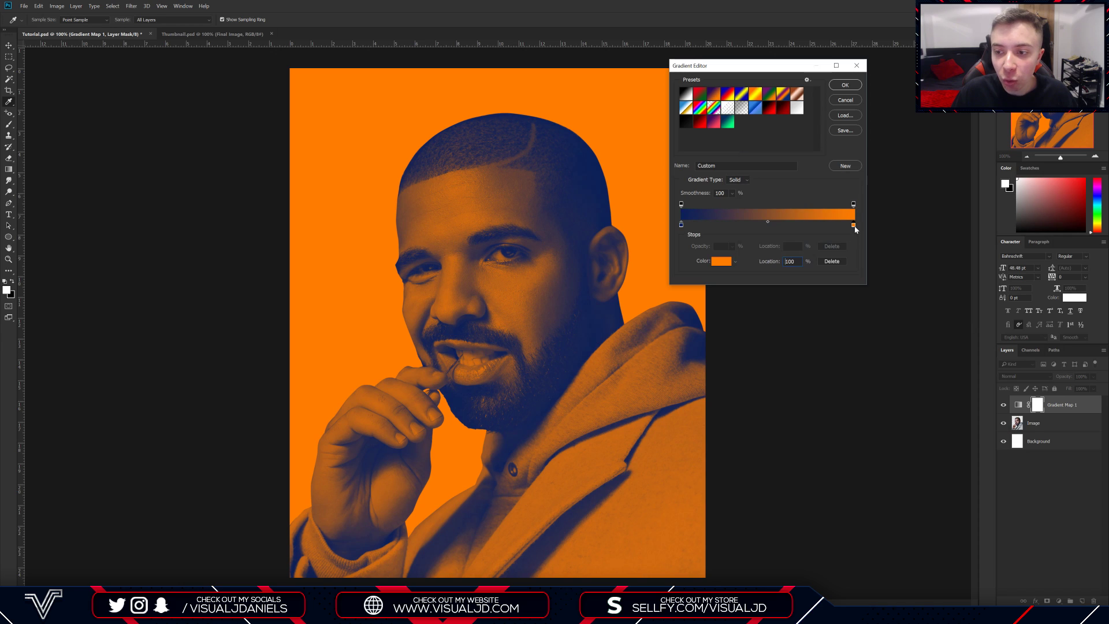
Set the gradient's light colour stop to mint green 00ffae and review both end stops.
{"action": "double_click", "coordinate": [854, 224]}
{"action": "left_click", "coordinate": [869, 240]}
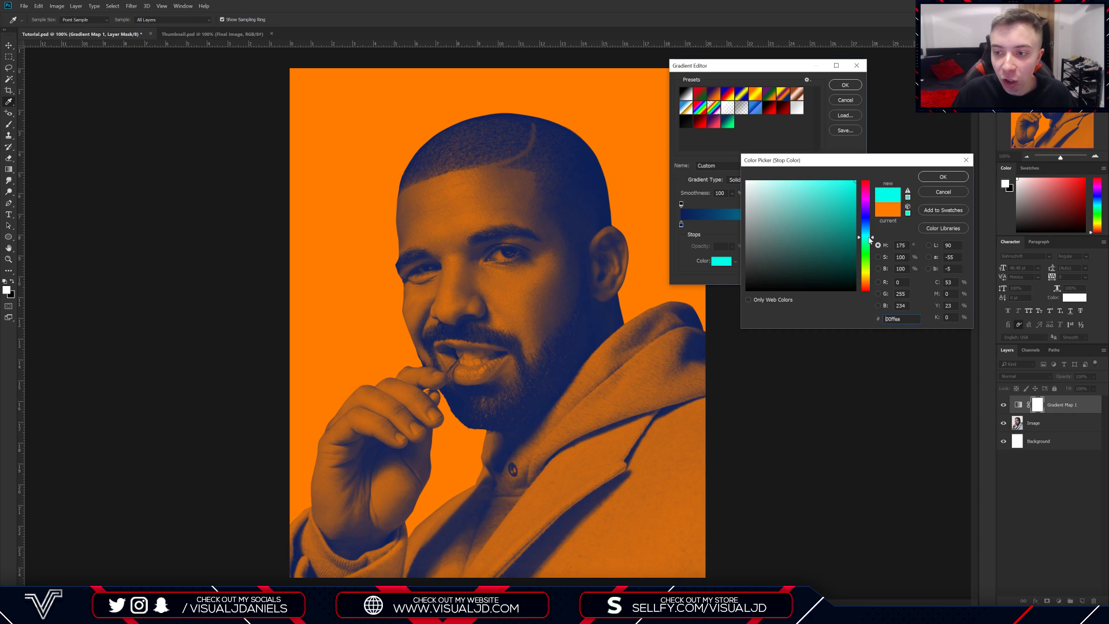
{"action": "left_click", "coordinate": [942, 177]}
{"action": "double_click", "coordinate": [681, 224]}
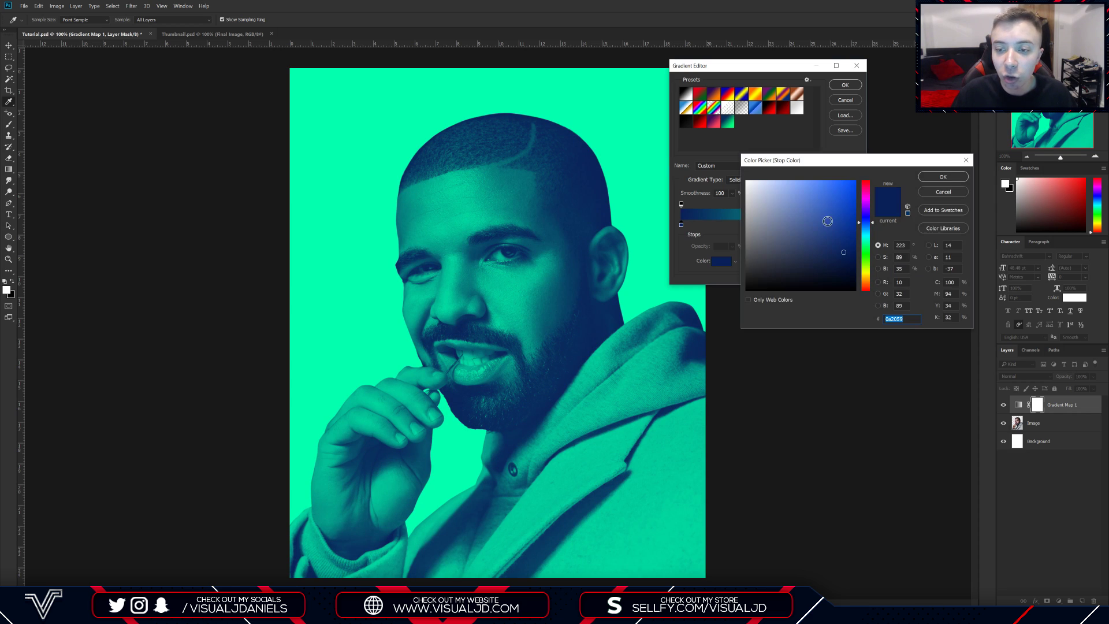
{"action": "left_click", "coordinate": [926, 181]}
{"action": "double_click", "coordinate": [853, 225]}
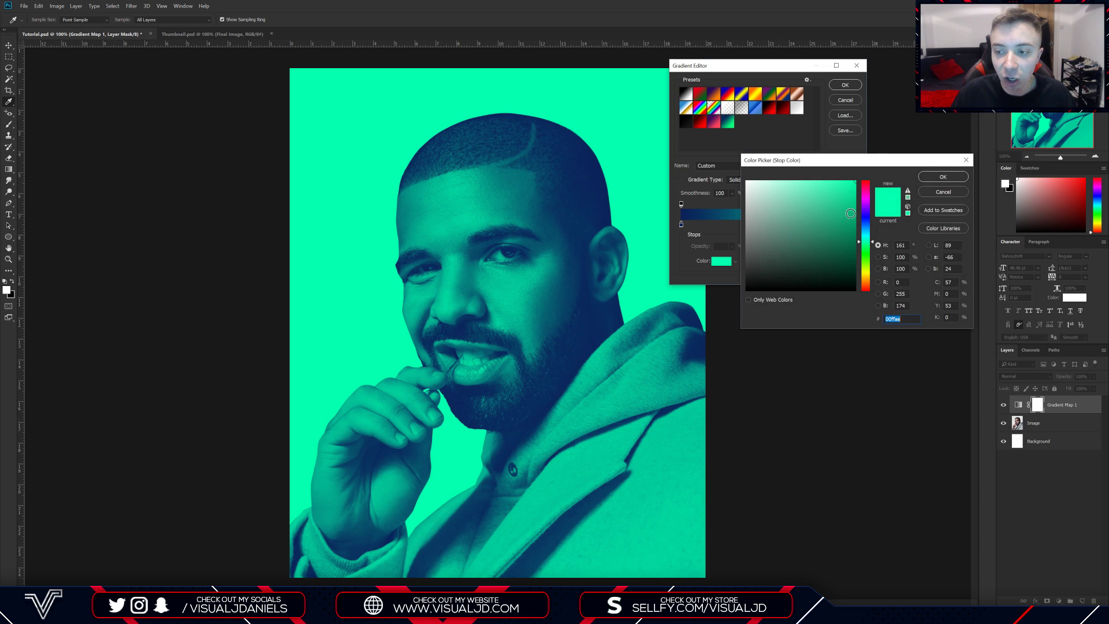
{"action": "left_click", "coordinate": [933, 178]}
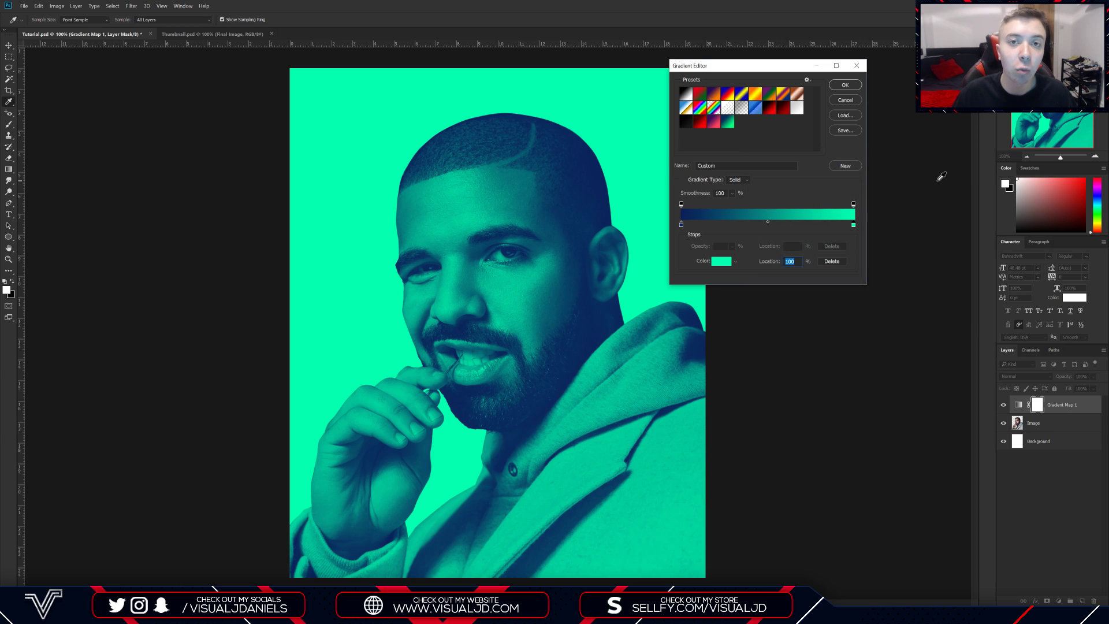
{"action": "left_click", "coordinate": [767, 221]}
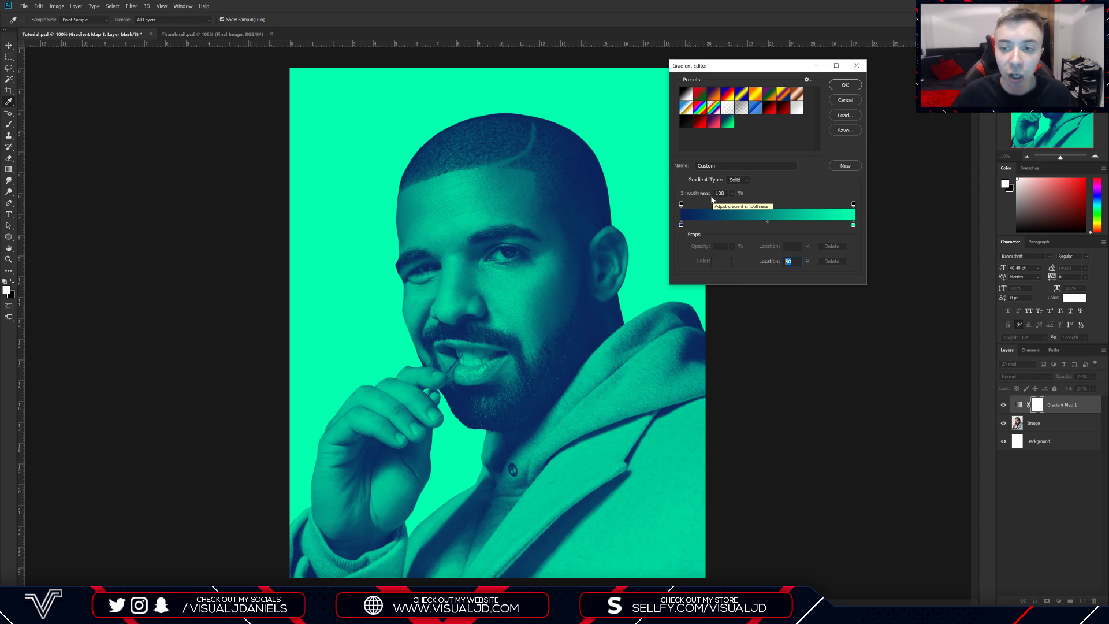
Try the purple-to-red preset against a blue-to-green gradient running from 0a2b59 to 00ff7e.
{"action": "left_click", "coordinate": [713, 122]}
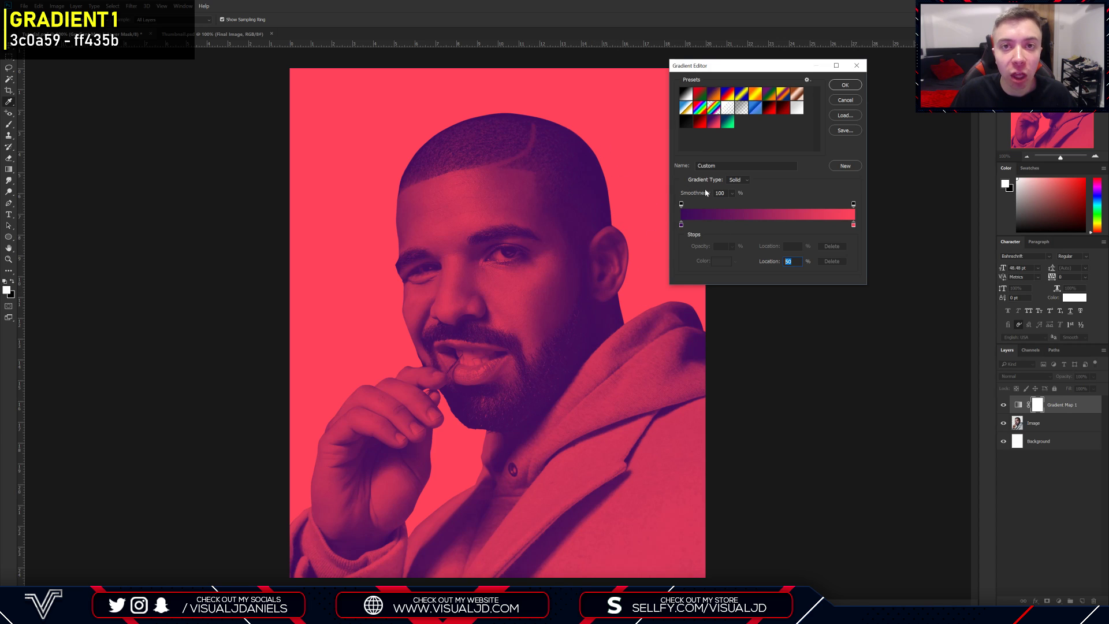
{"action": "double_click", "coordinate": [681, 225]}
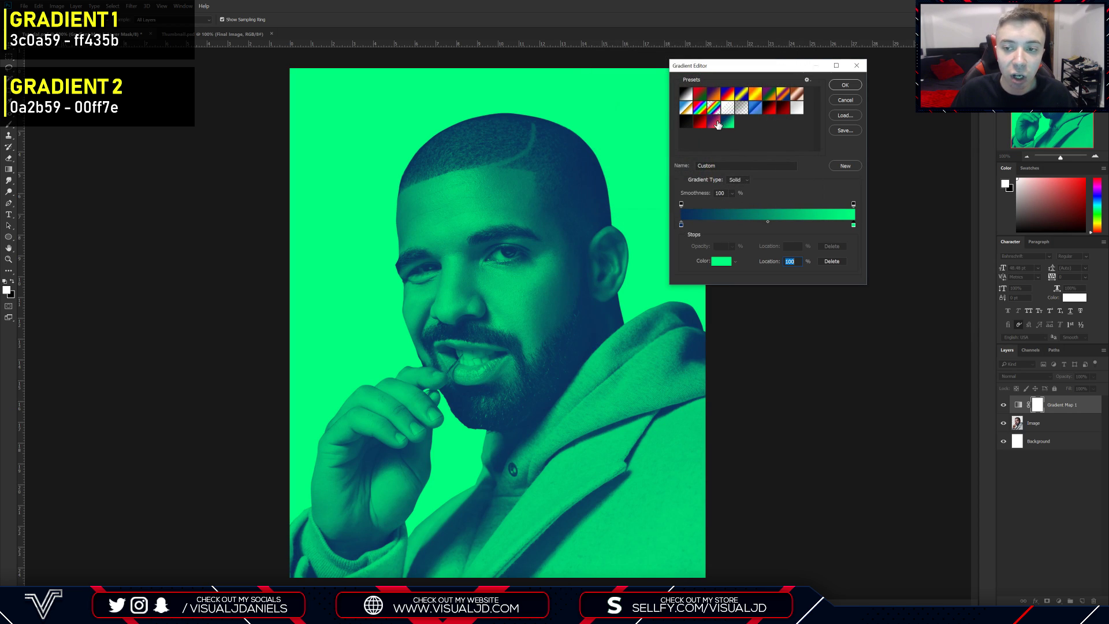
{"action": "left_click", "coordinate": [715, 122]}
{"action": "left_click", "coordinate": [730, 123]}
Apply the purple-to-red preset, 3c0a59 to ff435b, to the gradient map and close its settings.
{"action": "left_click", "coordinate": [714, 123]}
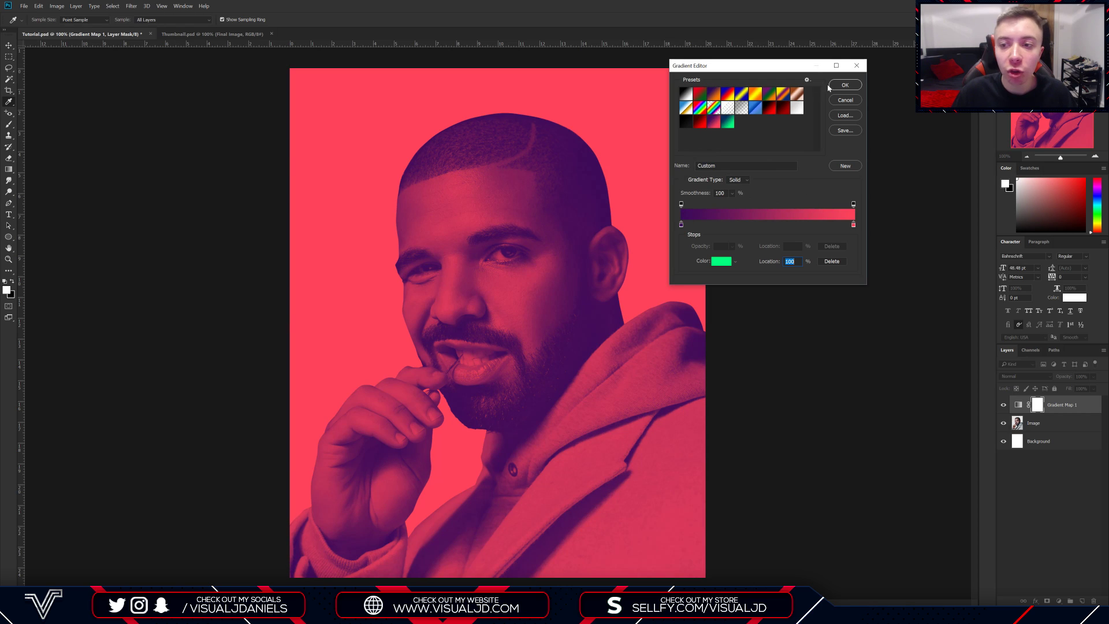
{"action": "left_click", "coordinate": [849, 87]}
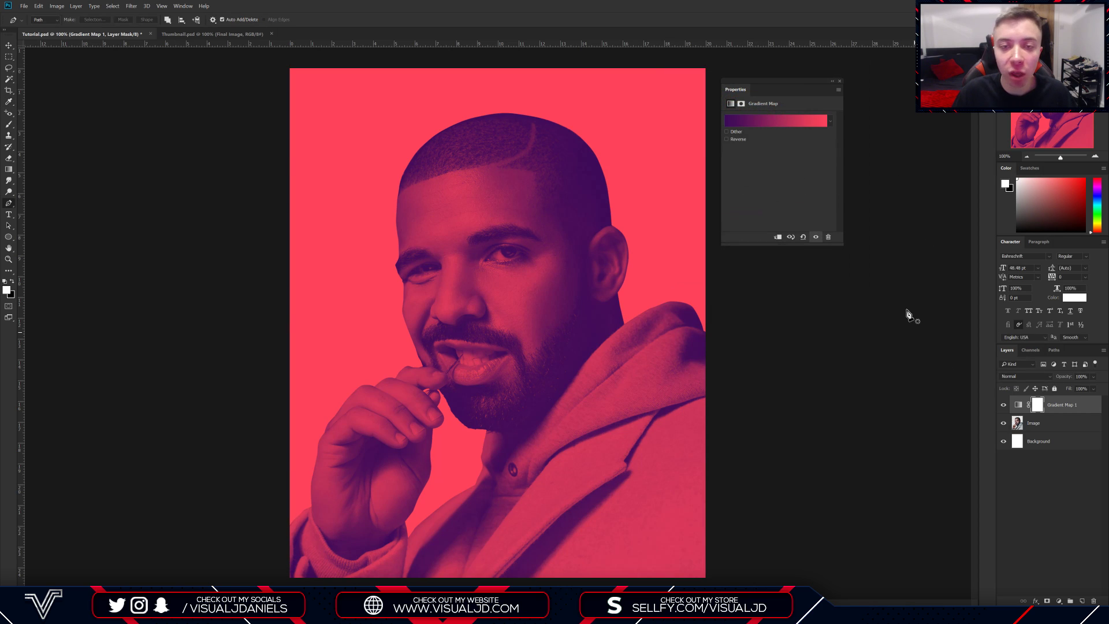
{"action": "left_click", "coordinate": [839, 82]}
{"action": "key", "text": "p"}
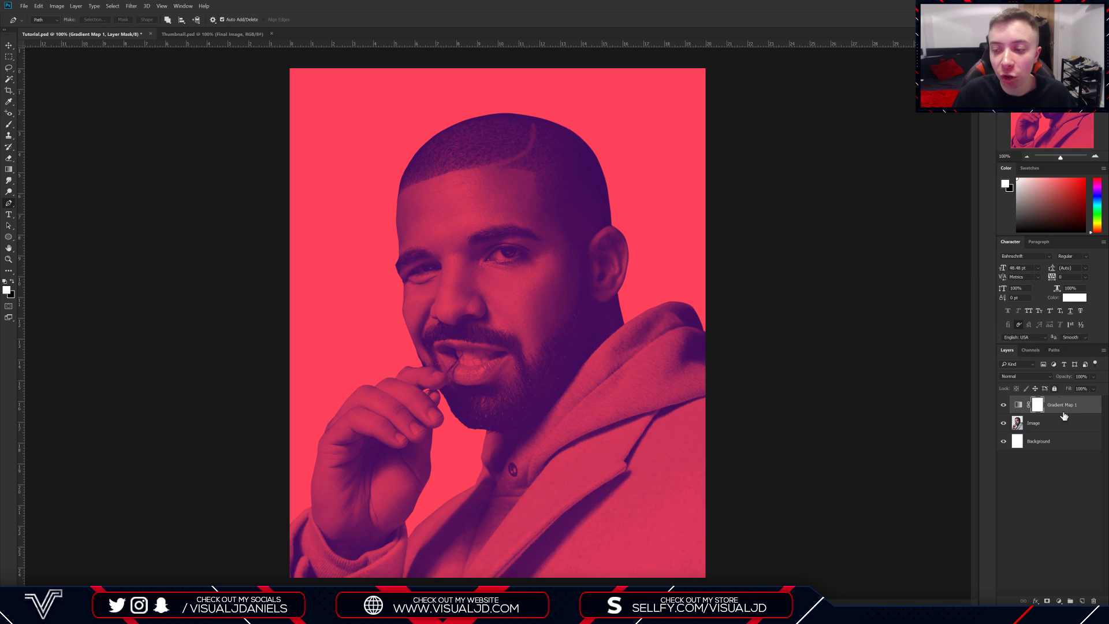
Add a Brightness/Contrast adjustment layer above the gradient map with contrast set to 25.
{"action": "left_click", "coordinate": [1059, 601]}
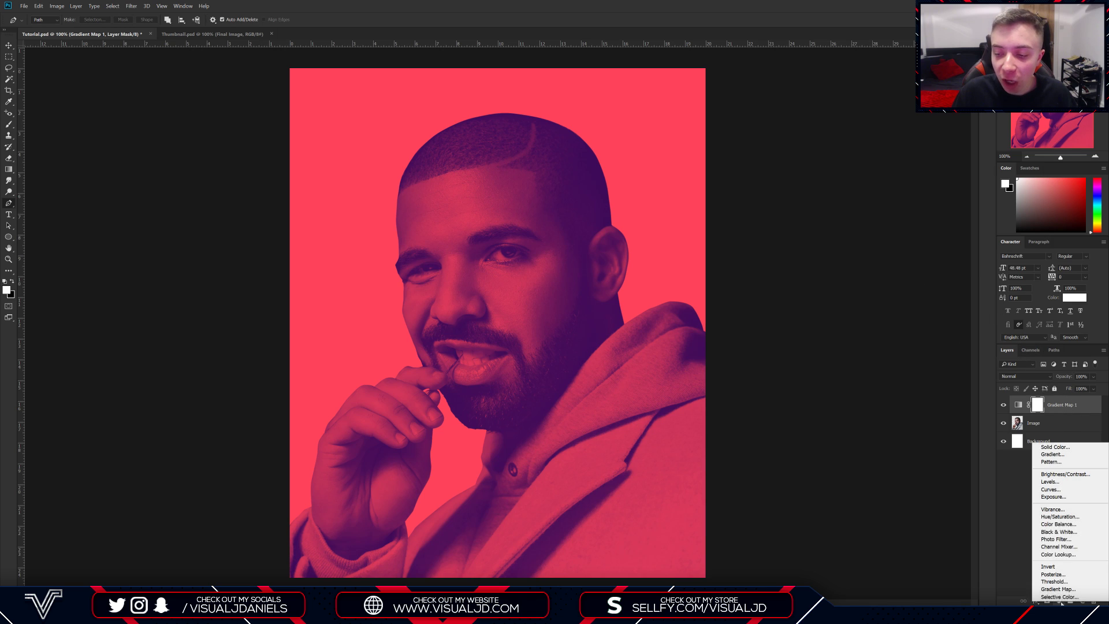
{"action": "left_click", "coordinate": [1061, 473]}
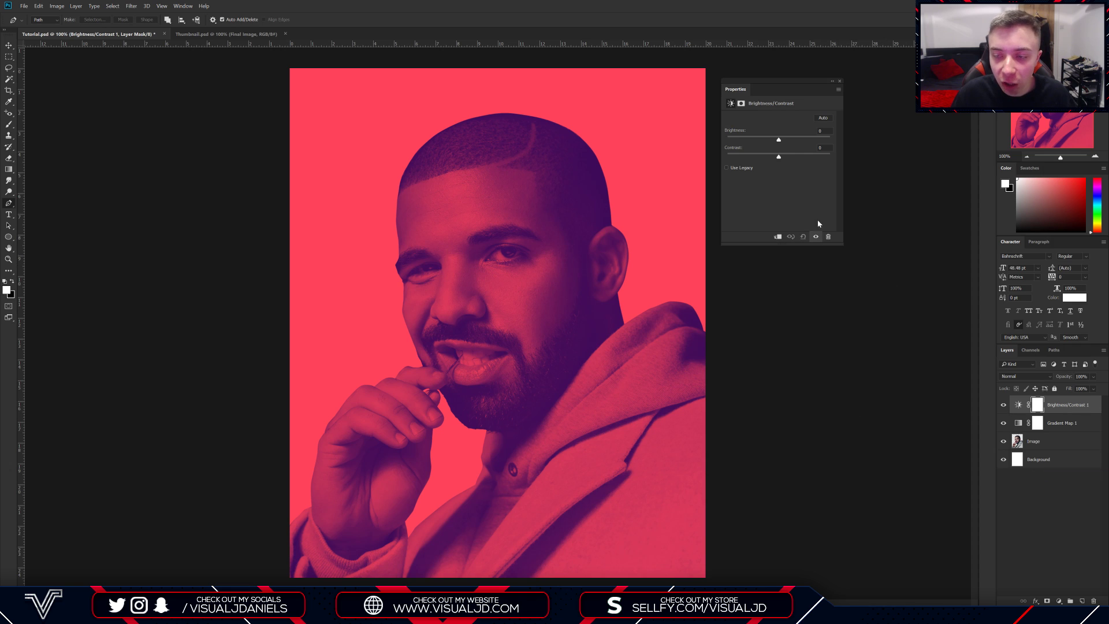
{"action": "left_click", "coordinate": [794, 156]}
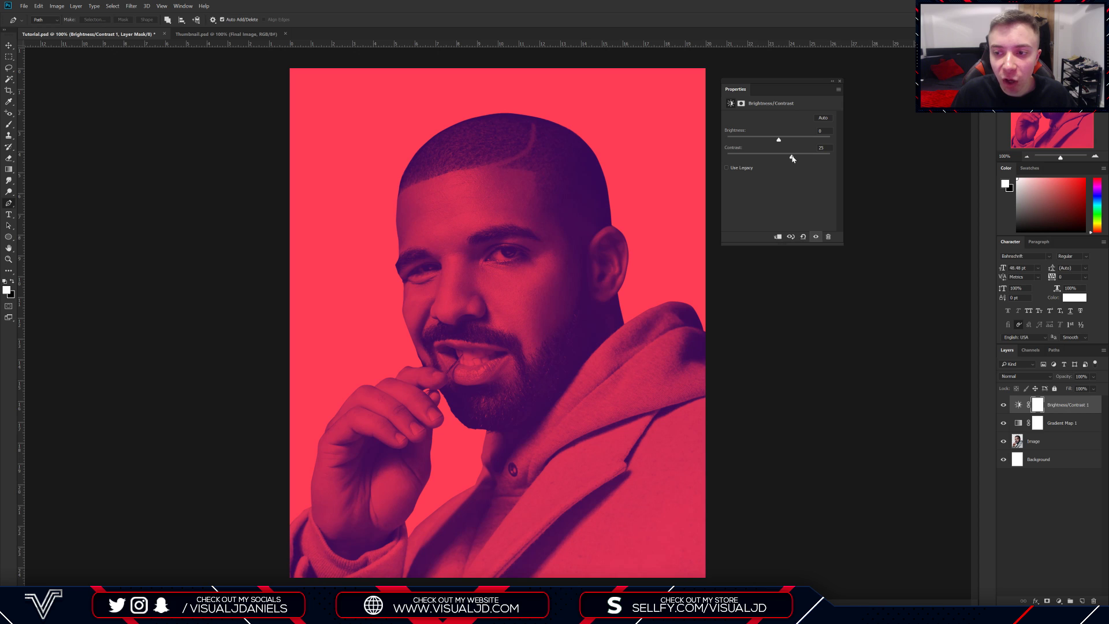
{"action": "left_click", "coordinate": [917, 382]}
Look at the finished duotone design in Thumbnail.psd, and add an empty layer above the adjustments in Tutorial.psd.
{"action": "left_click", "coordinate": [255, 35]}
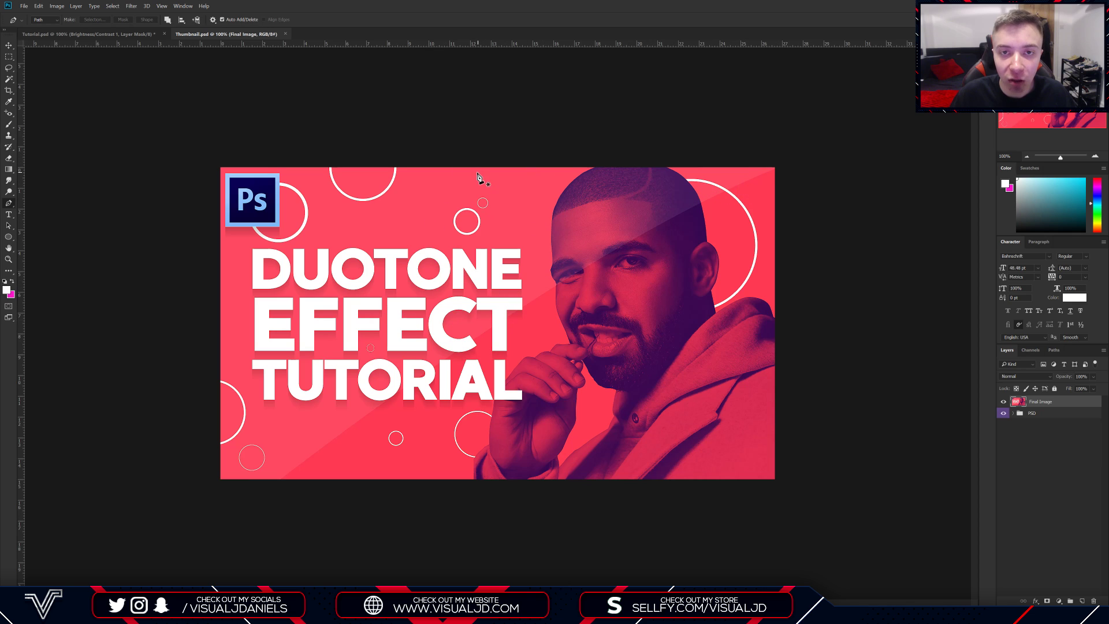
{"action": "left_click", "coordinate": [129, 34]}
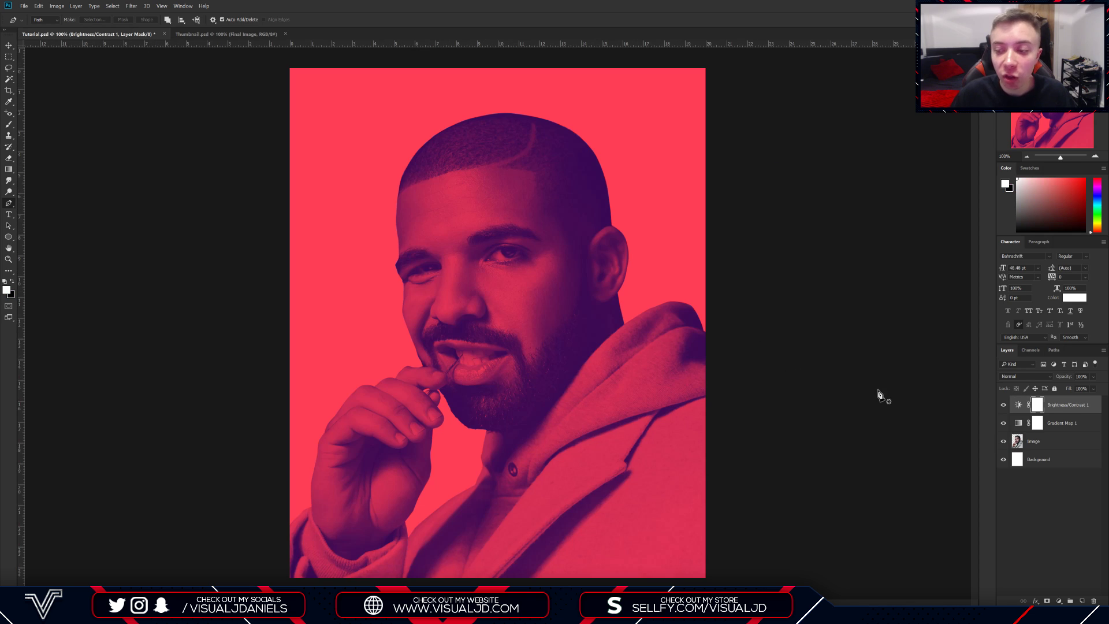
{"action": "left_click", "coordinate": [1083, 601]}
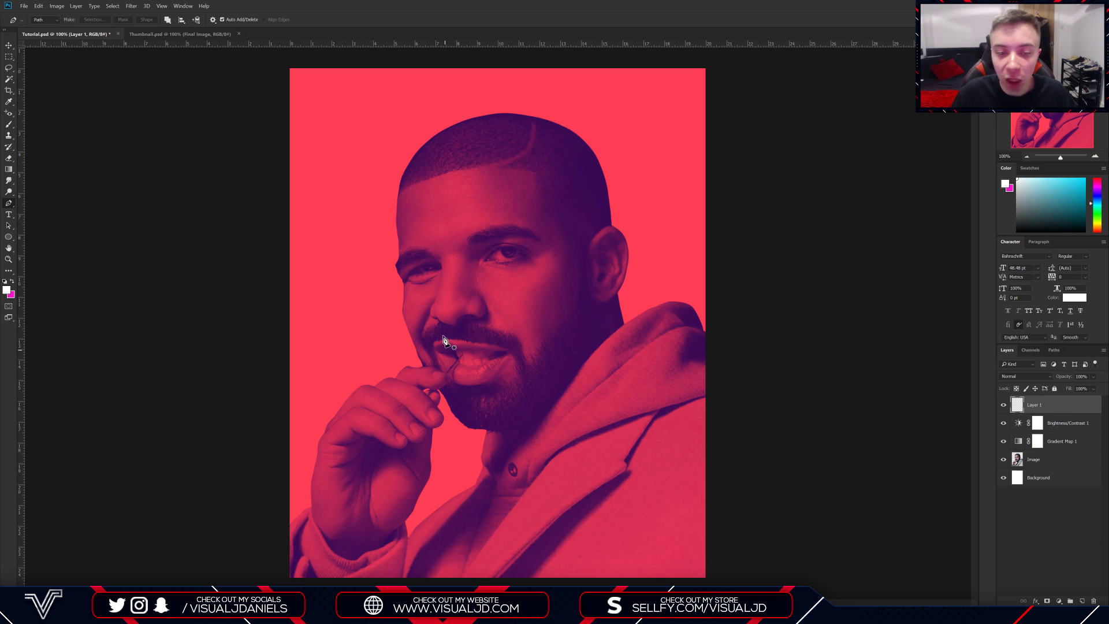
{"action": "key", "text": "ctrl+minus"}
{"action": "key", "text": "ctrl+minus"}
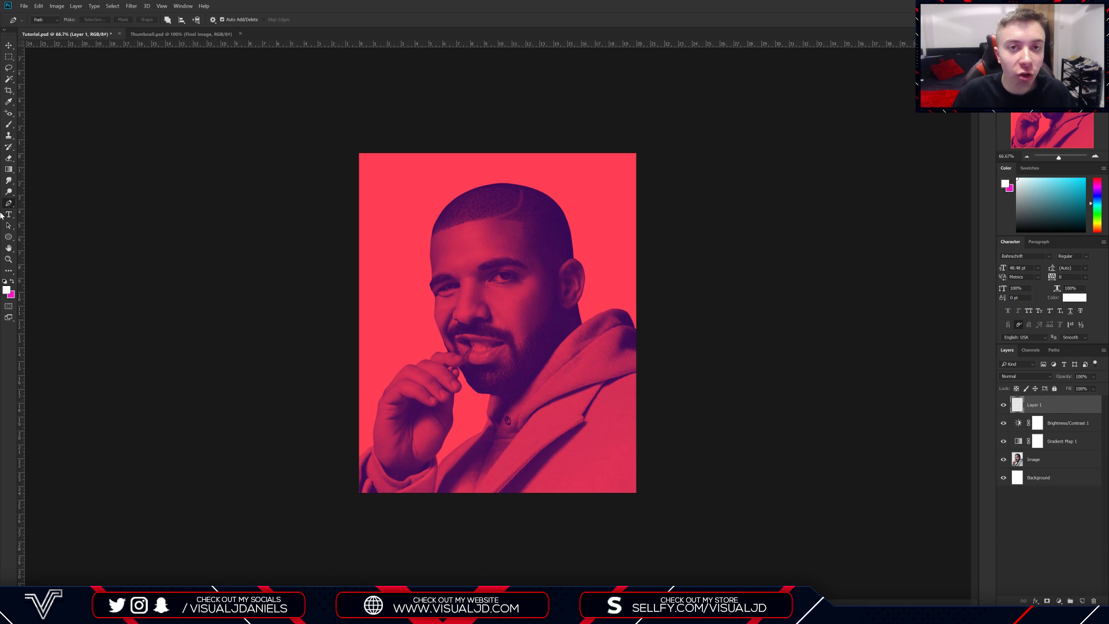
Draw a closed Pen path that curves diagonally across the man from lower left to upper right and encloses the canvas's upper-left area.
{"action": "left_click", "coordinate": [7, 206]}
{"action": "left_click", "coordinate": [41, 204]}
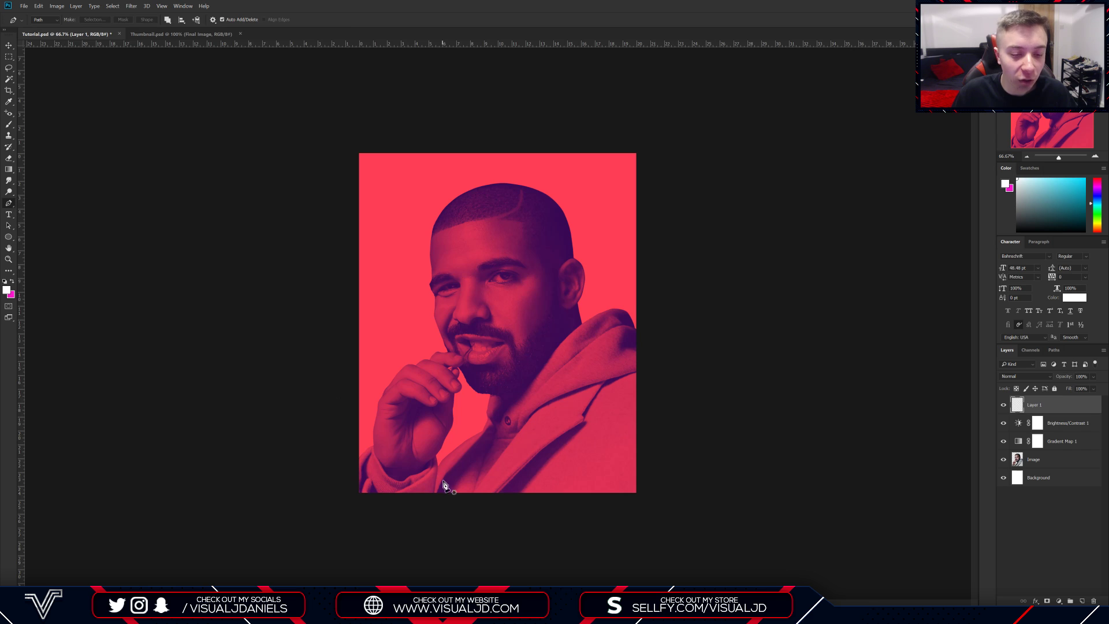
{"action": "left_click", "coordinate": [315, 540]}
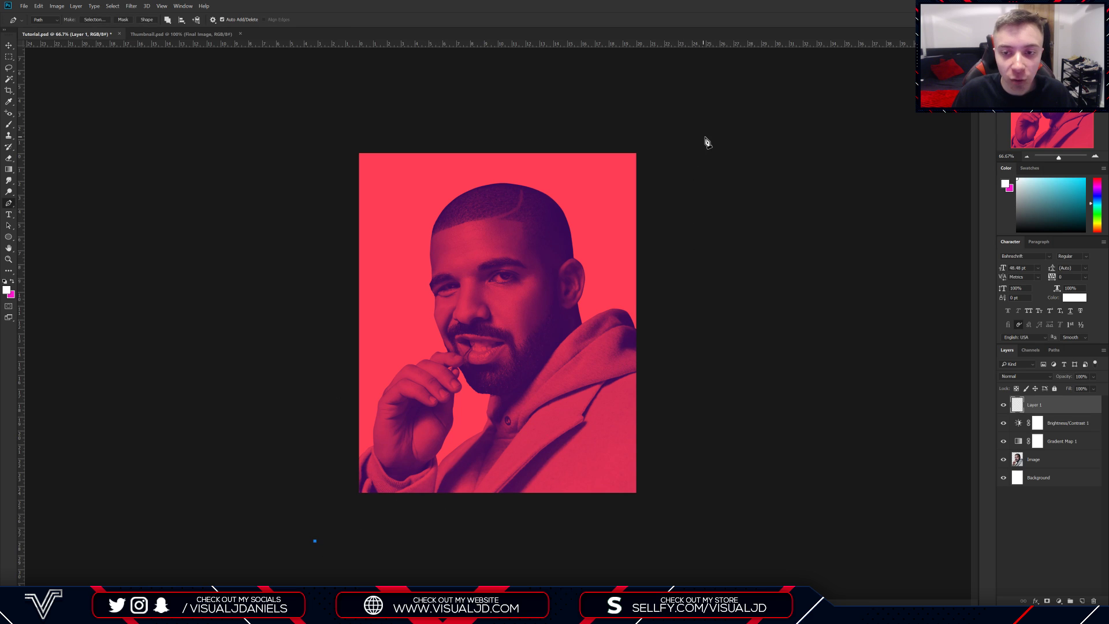
{"action": "left_click_drag", "start_coordinate": [731, 127], "coordinate": [944, 125]}
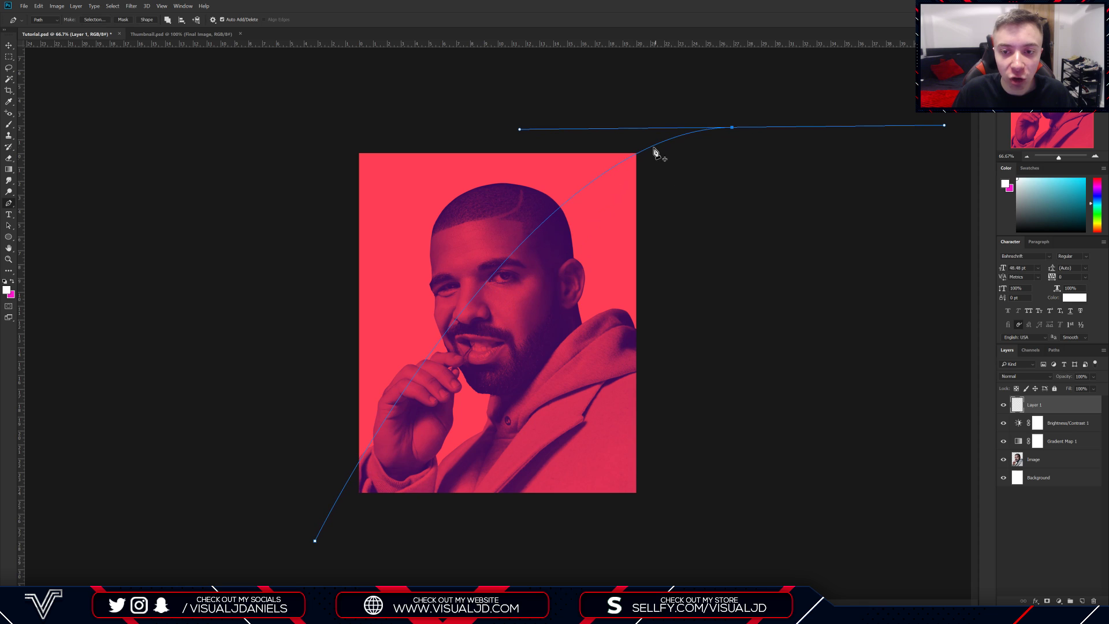
{"action": "left_click", "coordinate": [274, 114]}
{"action": "left_click", "coordinate": [315, 540]}
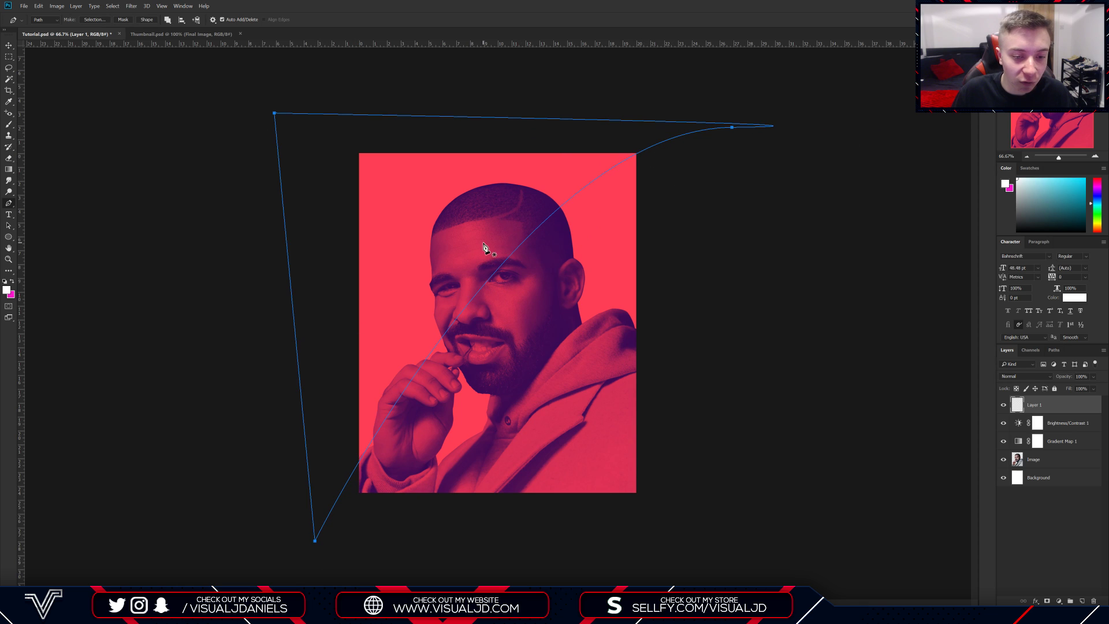
Fill the closed path with white on the new layer and deselect the work path.
{"action": "right_click", "coordinate": [462, 239]}
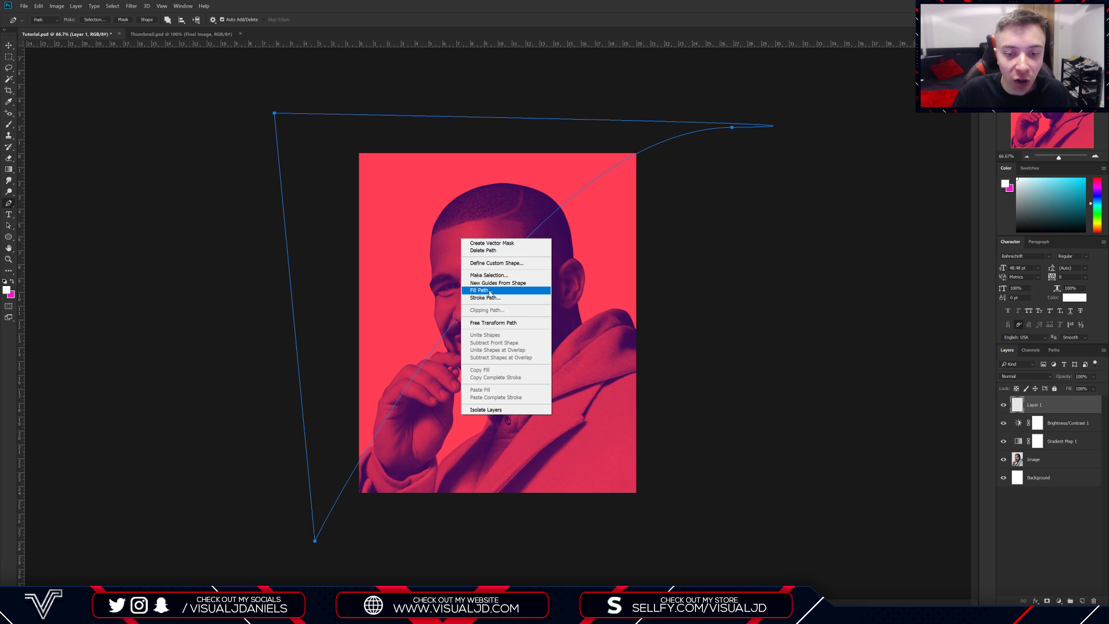
{"action": "left_click", "coordinate": [489, 292]}
{"action": "left_click", "coordinate": [610, 170]}
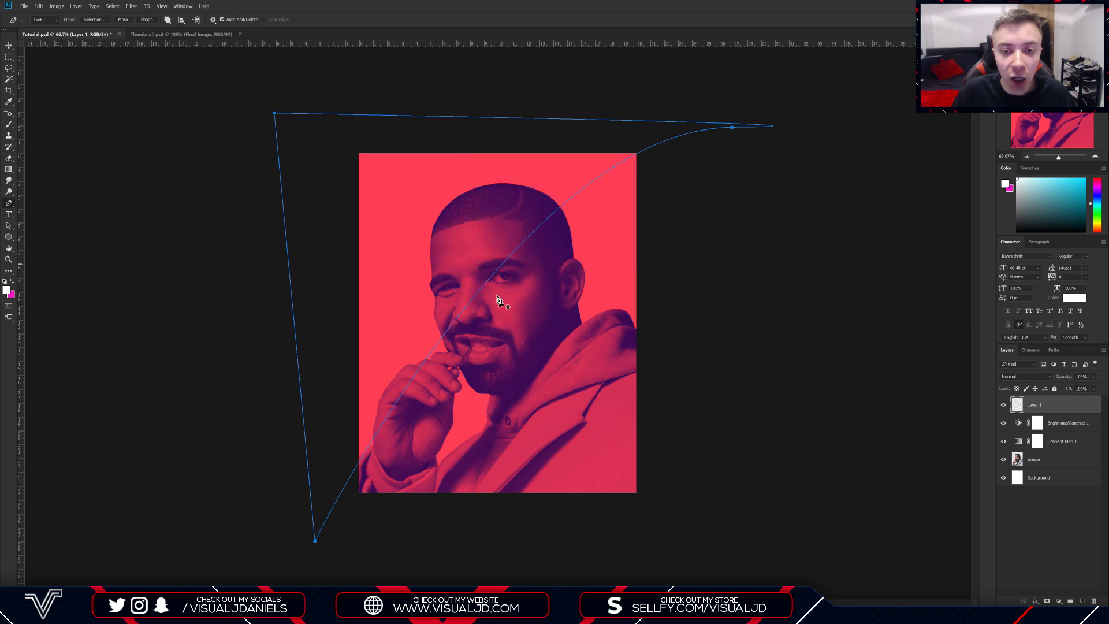
{"action": "left_click", "coordinate": [1054, 350]}
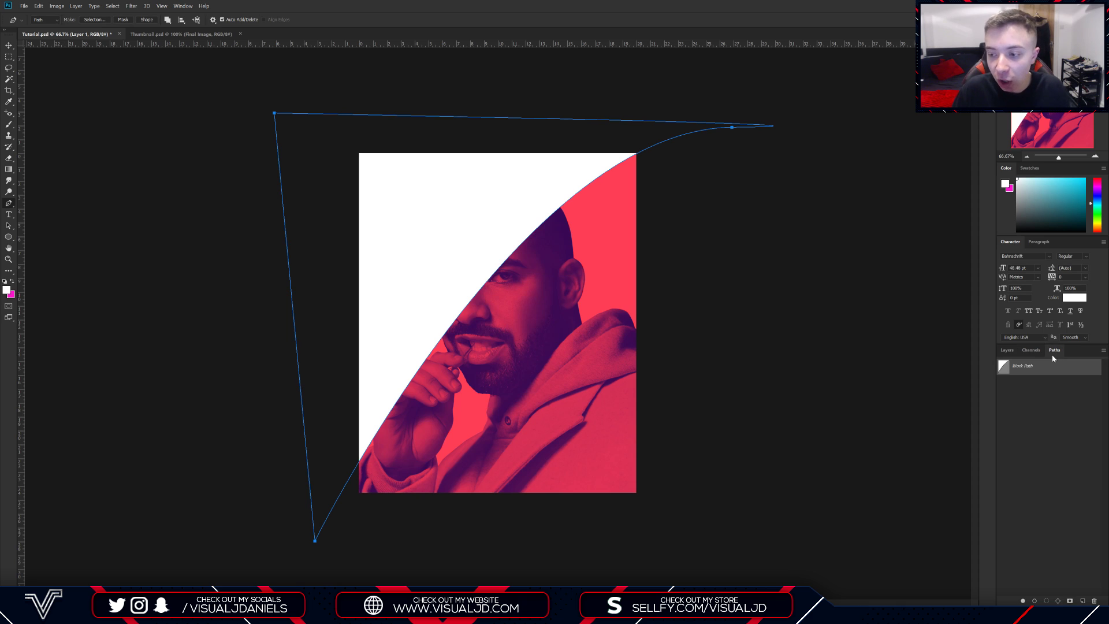
{"action": "left_click", "coordinate": [1027, 379]}
Set the opacity of the white shape's layer to 3%.
{"action": "left_click", "coordinate": [1006, 350]}
{"action": "left_click", "coordinate": [1082, 375]}
{"action": "type", "text": "3"}
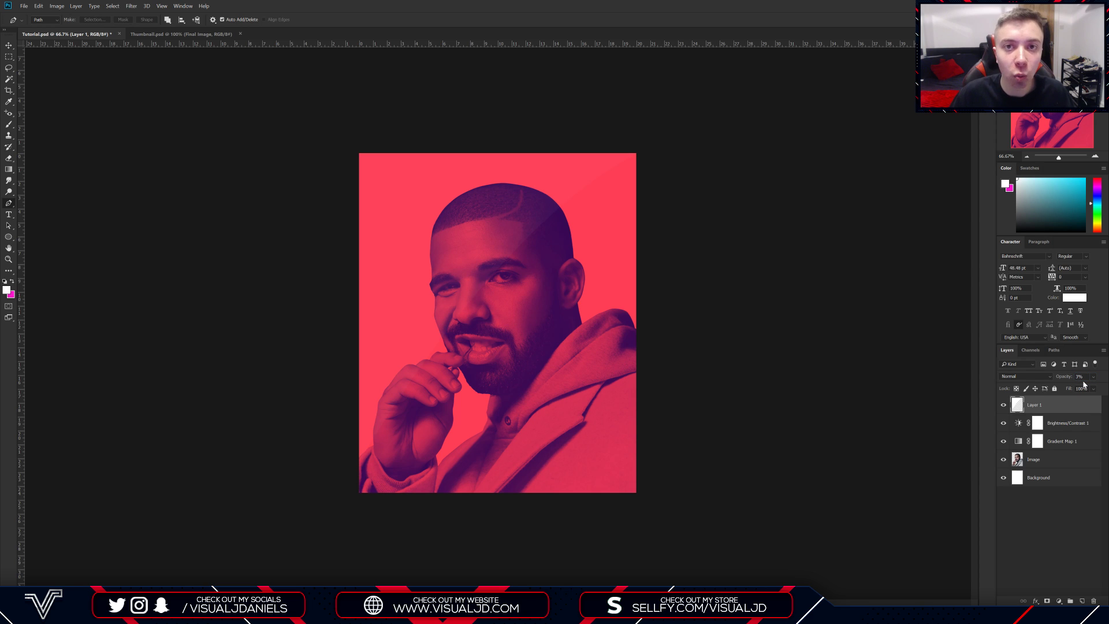
Add the title text DRAKE in white Bahnschrift over the portrait and enlarge its font size.
{"action": "left_click", "coordinate": [9, 214]}
{"action": "key", "text": "ctrl+1"}
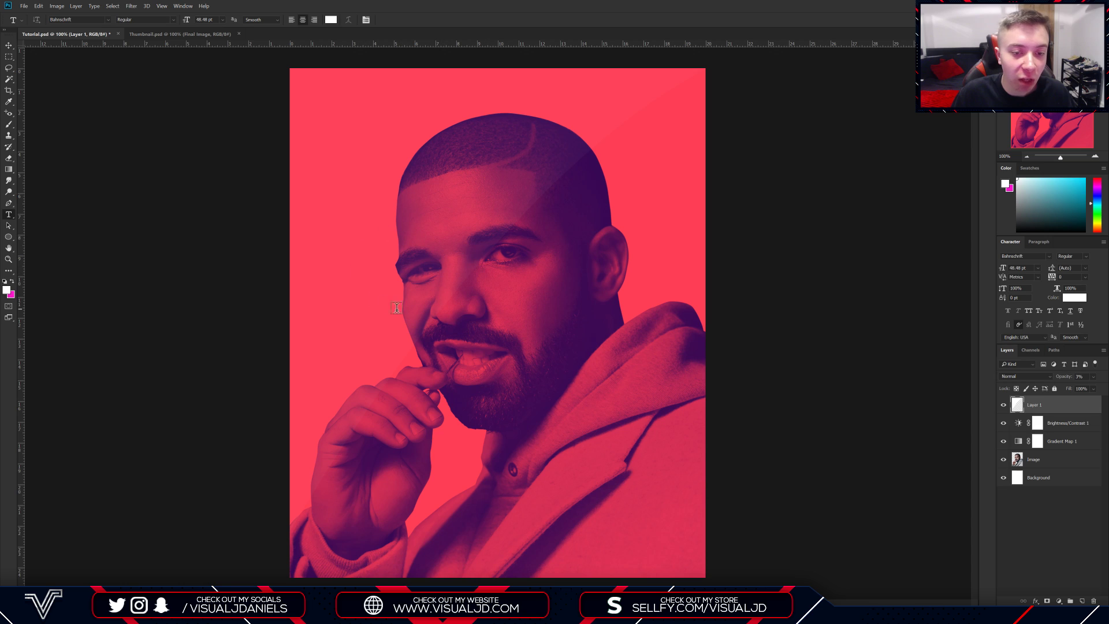
{"action": "left_click", "coordinate": [458, 274]}
{"action": "type", "text": "e"}
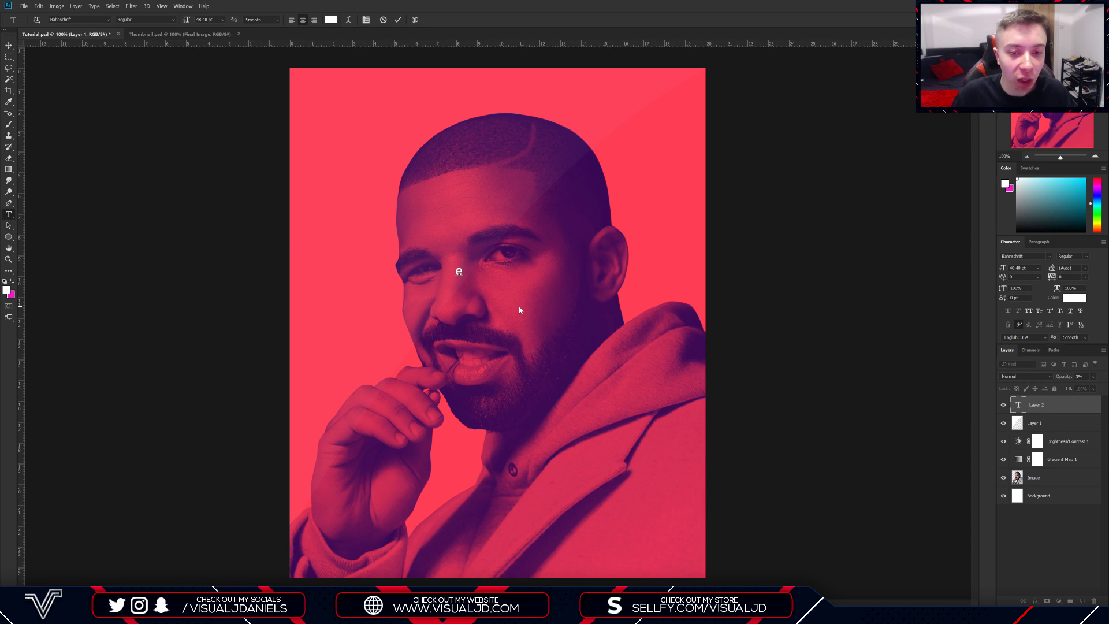
{"action": "key", "text": "BackSpace"}
{"action": "type", "text": "DRAKE"}
{"action": "key", "text": "ctrl+a"}
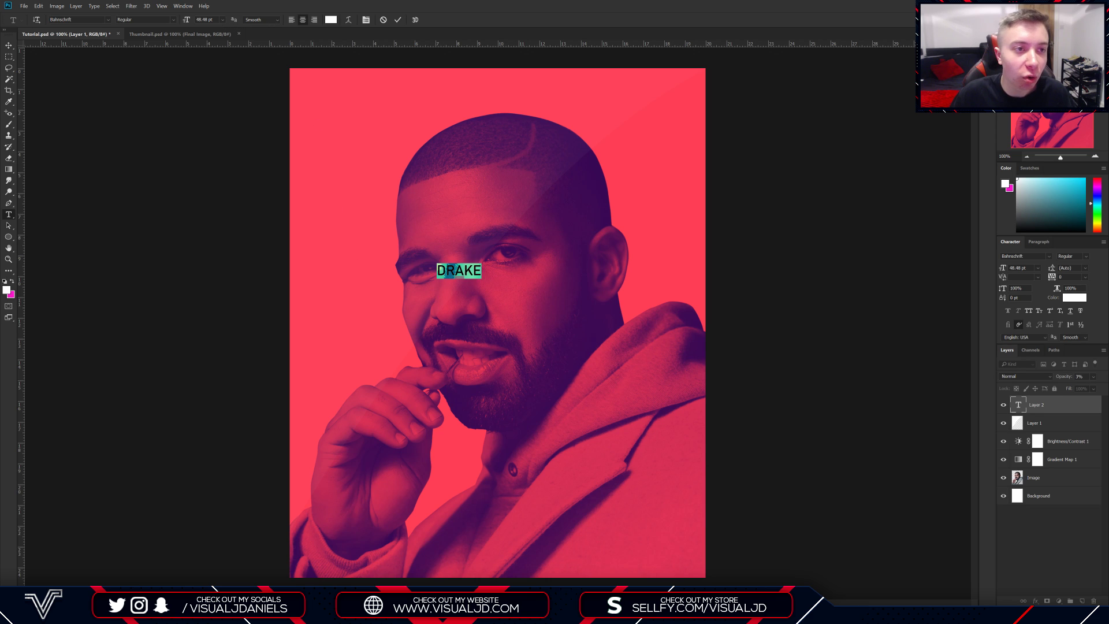
{"action": "left_click_drag", "start_coordinate": [186, 21], "coordinate": [316, 23]}
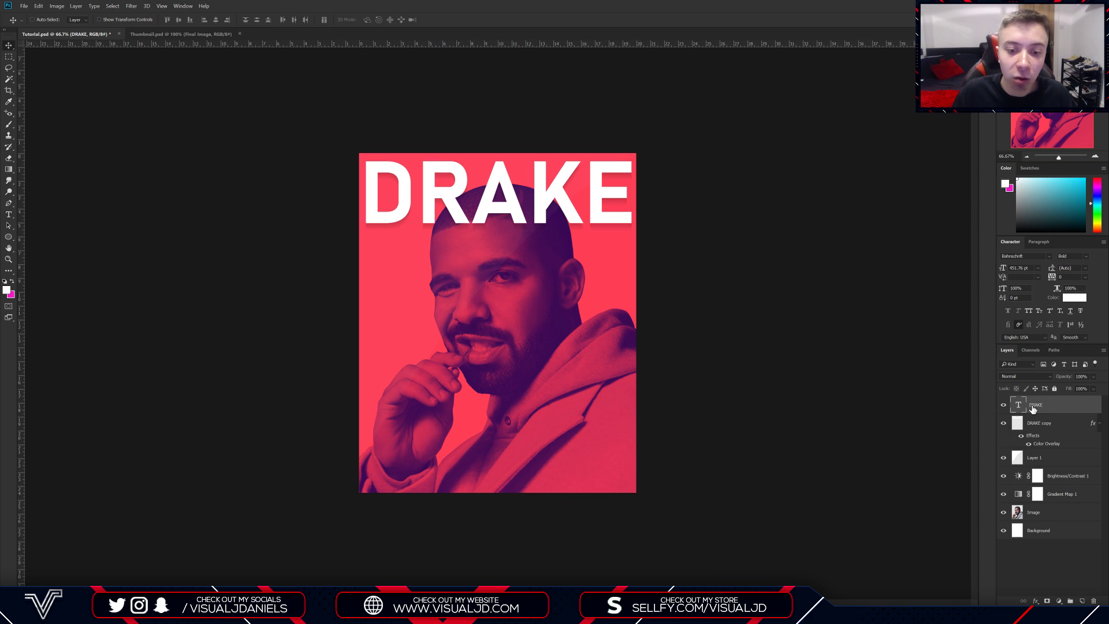
On a new layer above the title, draw an unfilled circle about 409 px wide over the man's face.
{"action": "left_click", "coordinate": [1082, 602]}
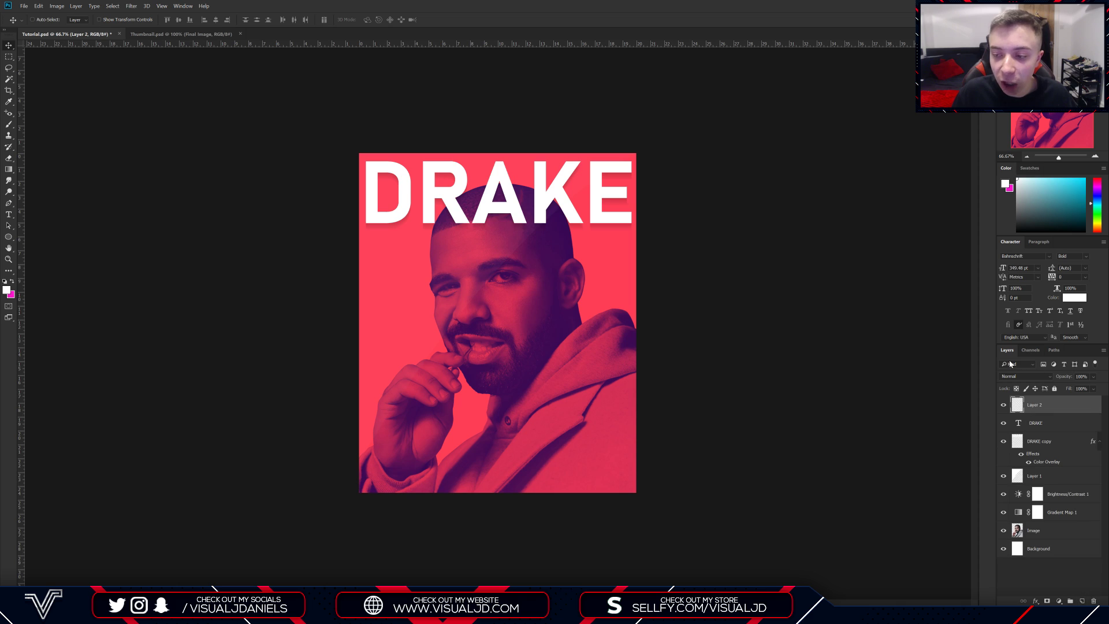
{"action": "left_click", "coordinate": [9, 238]}
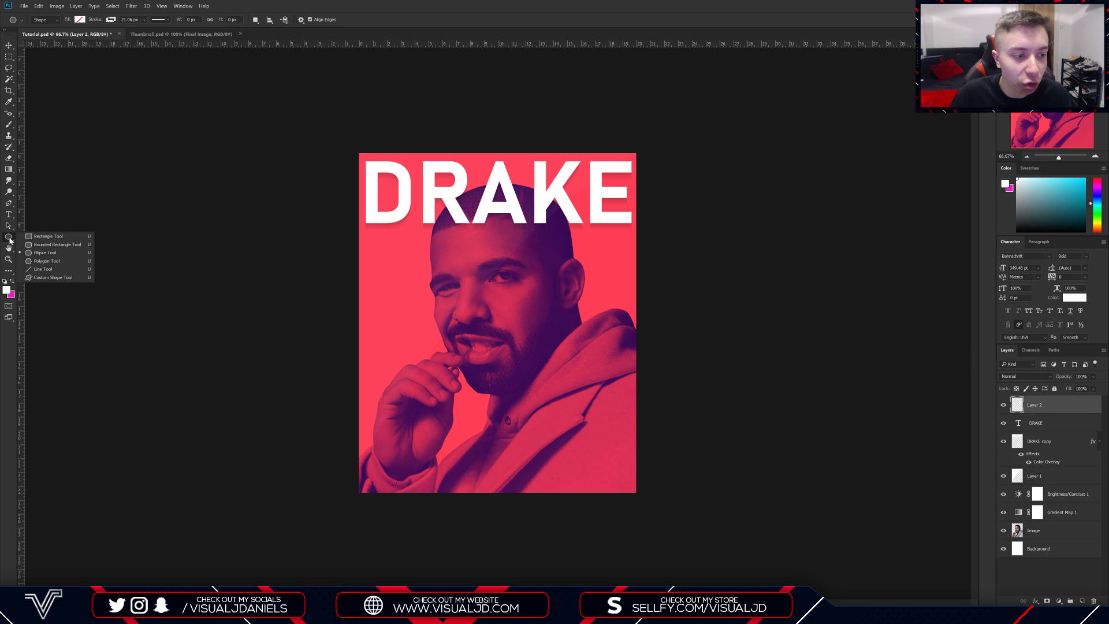
{"action": "left_click", "coordinate": [49, 253]}
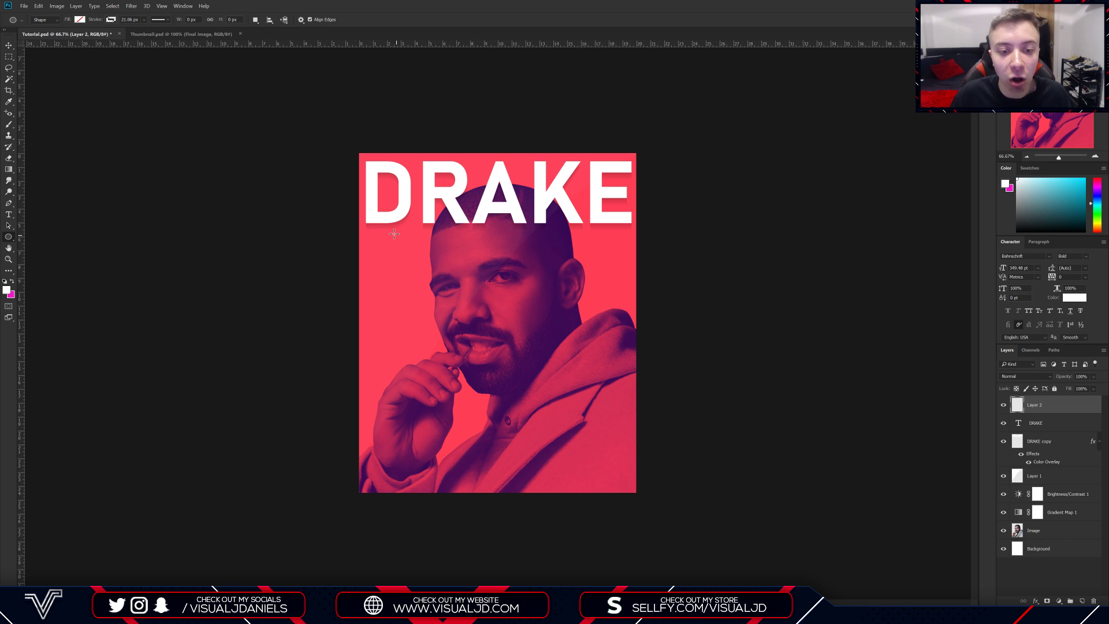
{"action": "left_click_drag", "start_coordinate": [390, 239], "coordinate": [507, 309]}
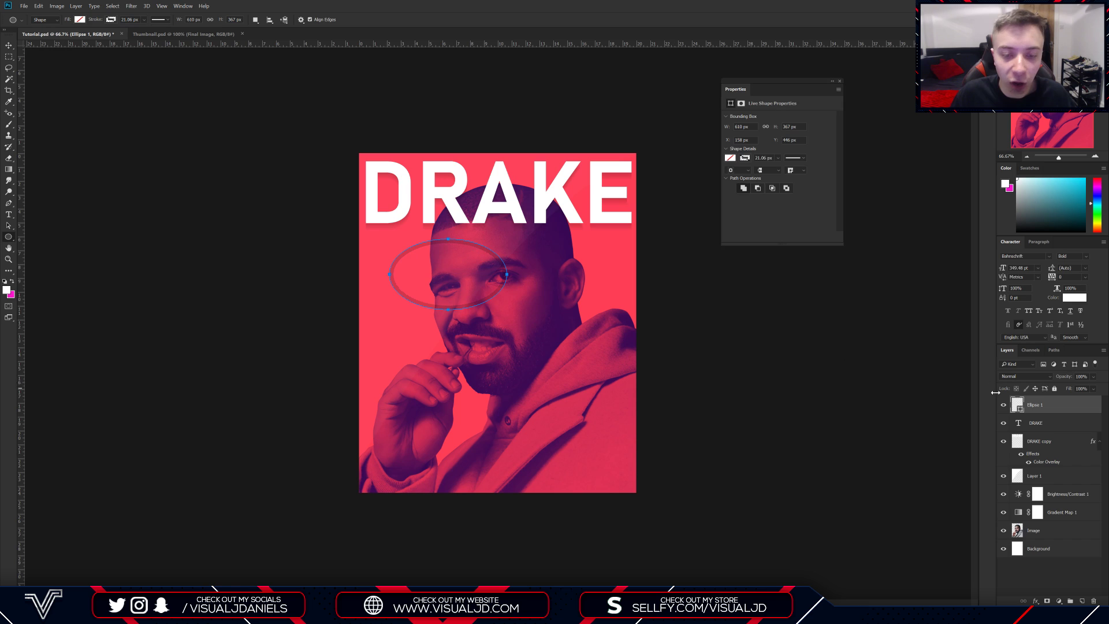
{"action": "mouse_move", "coordinate": [403, 241]}
{"action": "left_mouse_down"}
{"action": "mouse_move", "coordinate": [419, 243]}
{"action": "mouse_move", "coordinate": [482, 318]}
{"action": "left_mouse_up"}
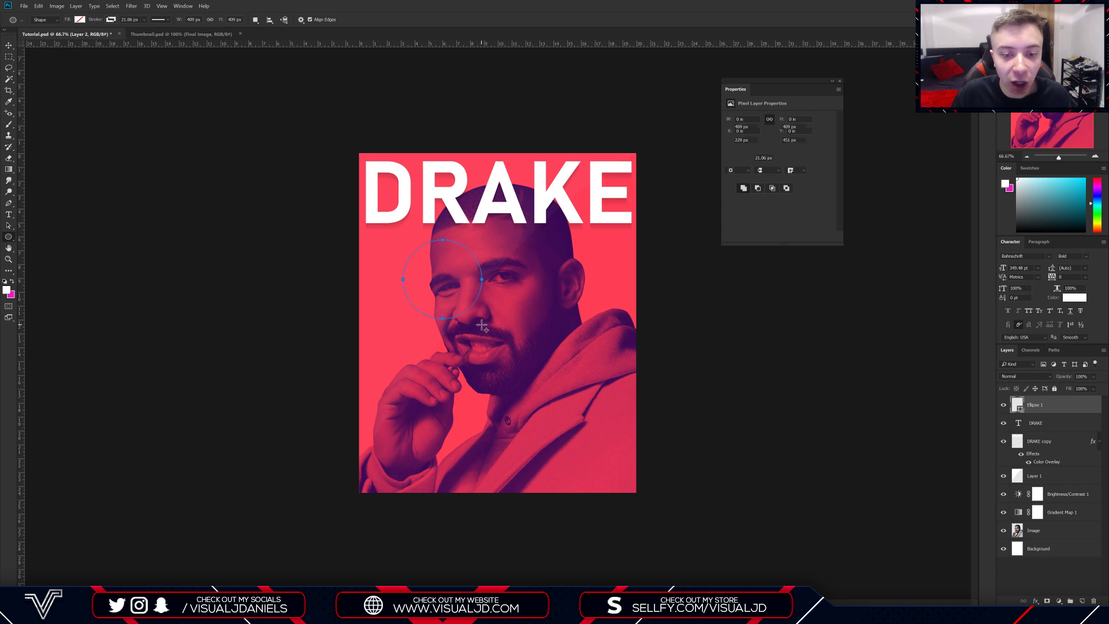
Give the circle's outline a solid white stroke.
{"action": "left_click", "coordinate": [111, 20]}
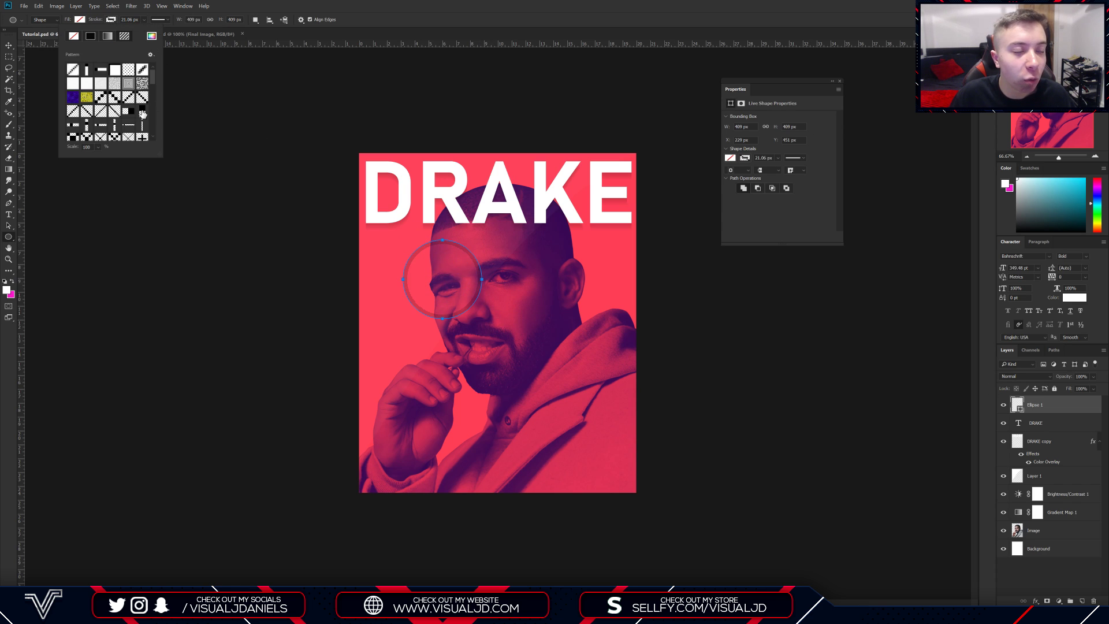
{"action": "left_click", "coordinate": [91, 36]}
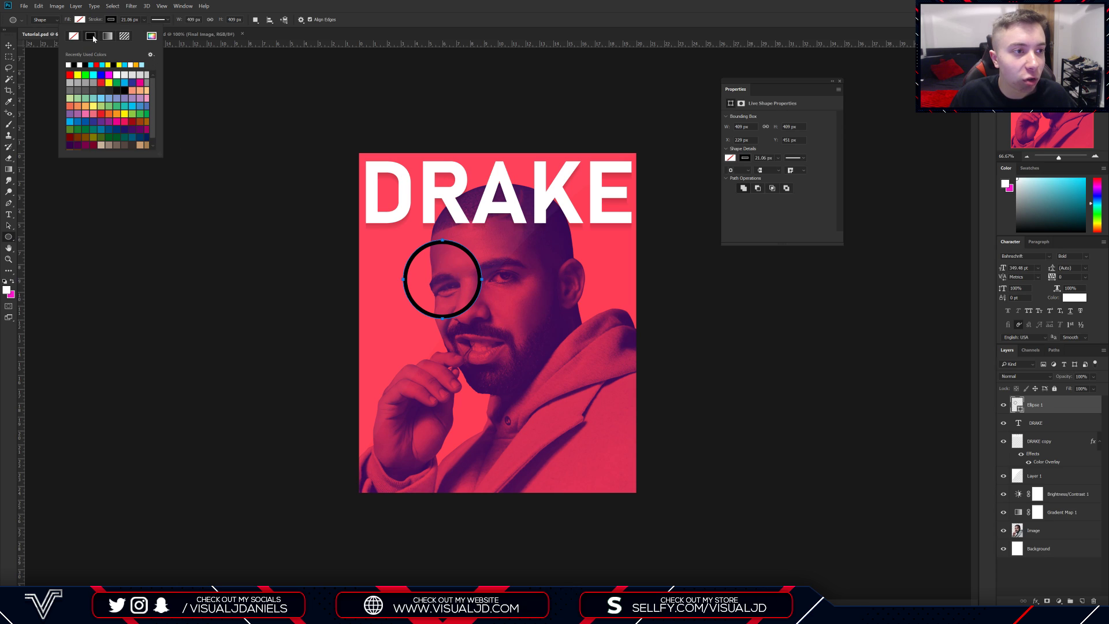
{"action": "left_click", "coordinate": [69, 64]}
{"action": "key", "text": "v"}
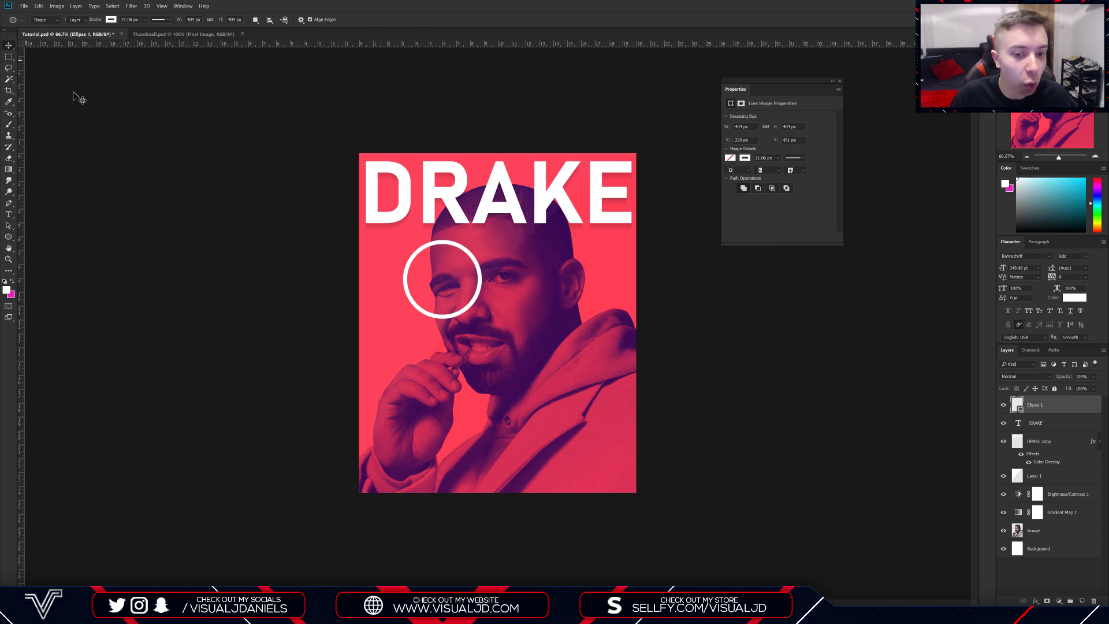
Thin the circle's stroke width to 12.12 px.
{"action": "left_click", "coordinate": [9, 237]}
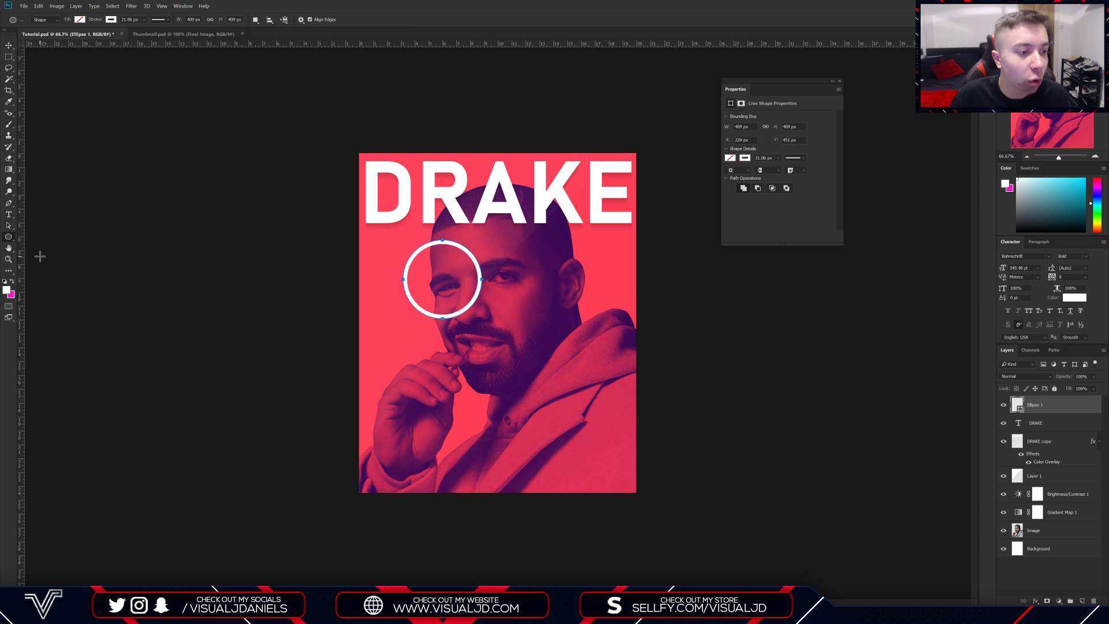
{"action": "left_click", "coordinate": [143, 20]}
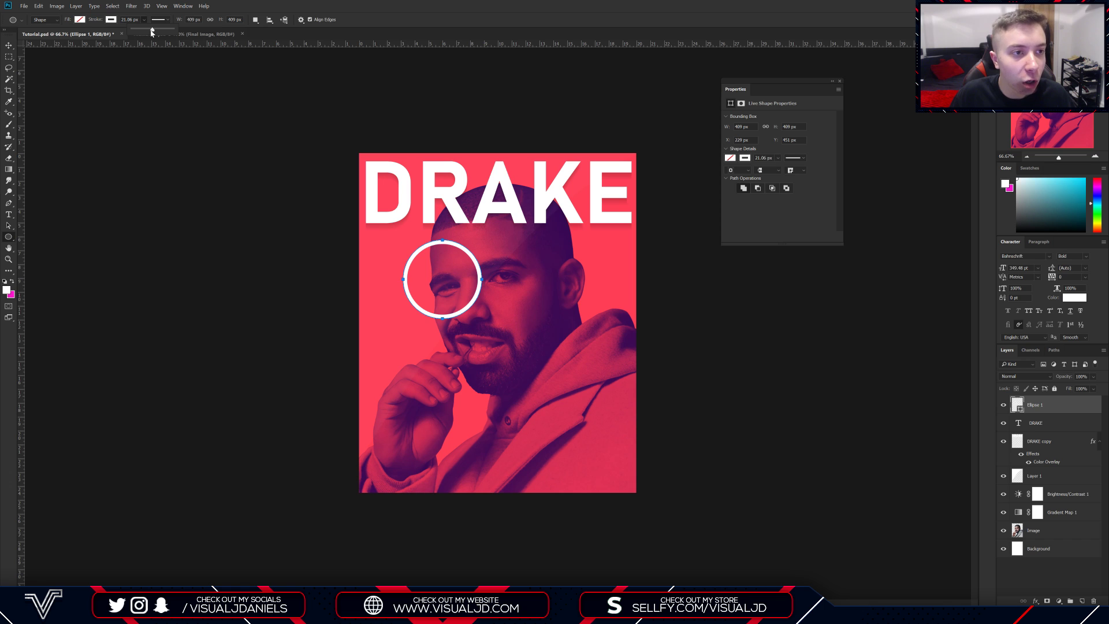
{"action": "left_click_drag", "start_coordinate": [152, 33], "coordinate": [146, 27]}
{"action": "left_click", "coordinate": [143, 21]}
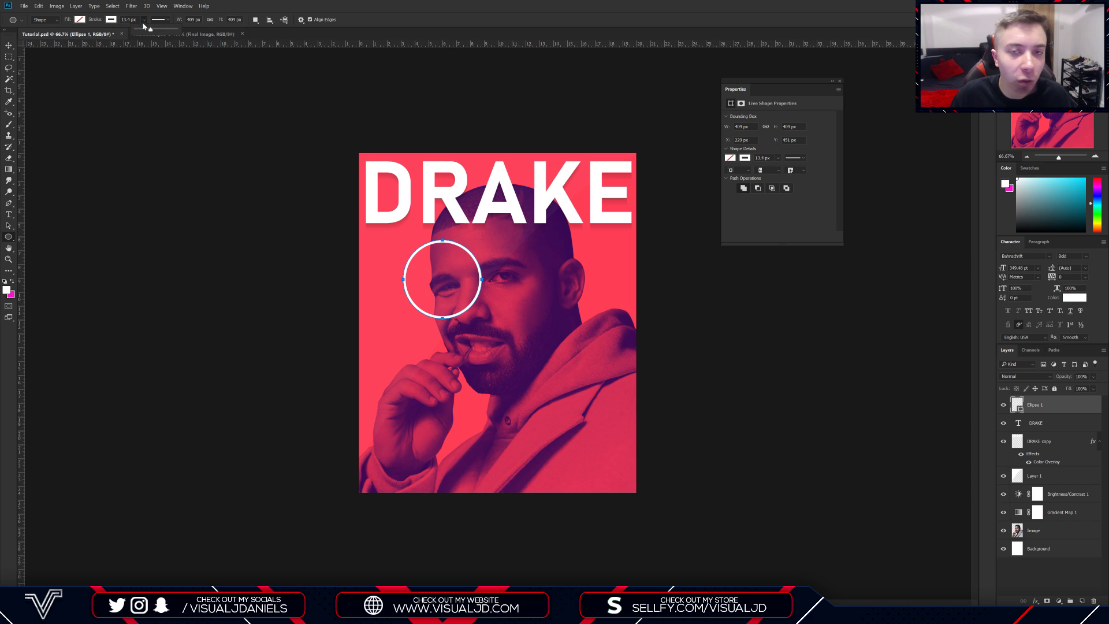
{"action": "left_click_drag", "start_coordinate": [146, 30], "coordinate": [150, 30]}
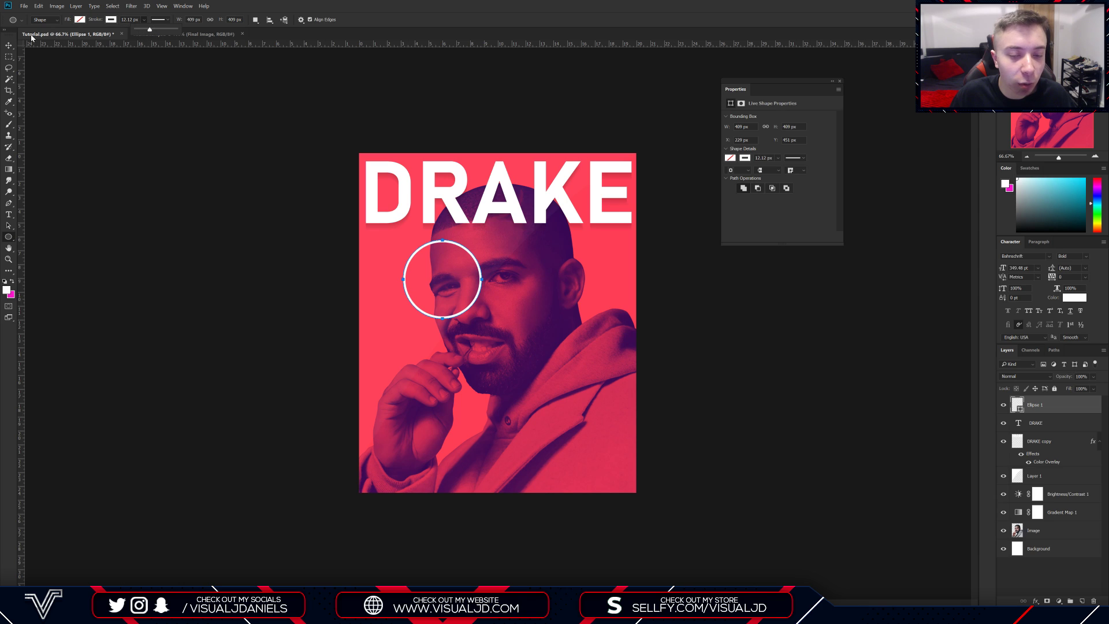
Move the white circle to about X 88 px, Y 473 px so it overlaps the edge of the man's face.
{"action": "left_click", "coordinate": [9, 46]}
{"action": "left_click_drag", "start_coordinate": [448, 250], "coordinate": [421, 256]}
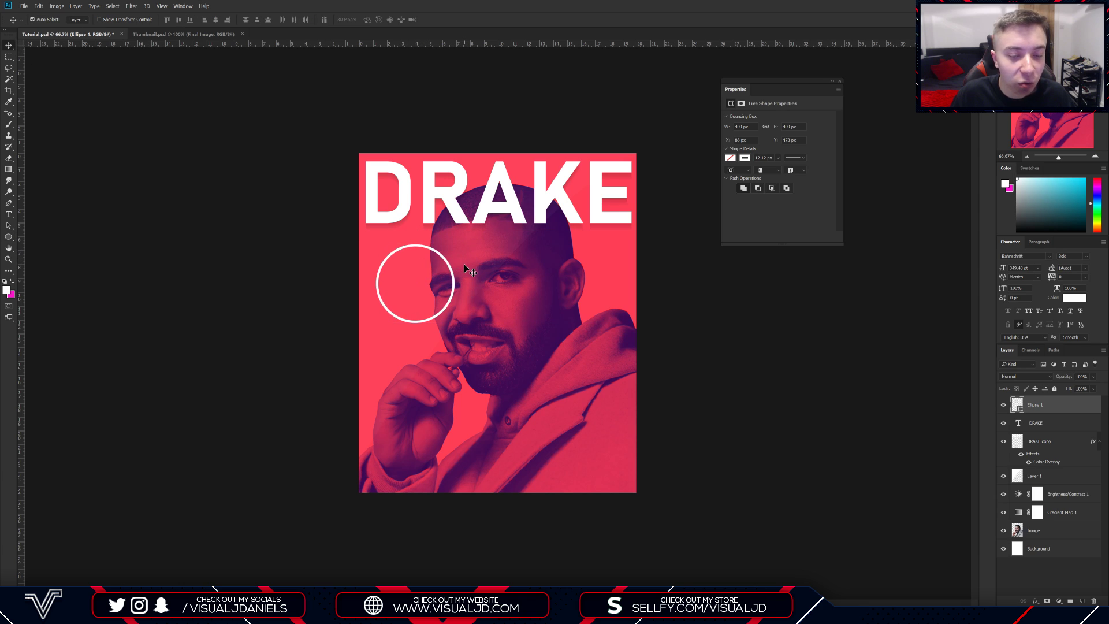
{"action": "key", "text": "ctrl"}
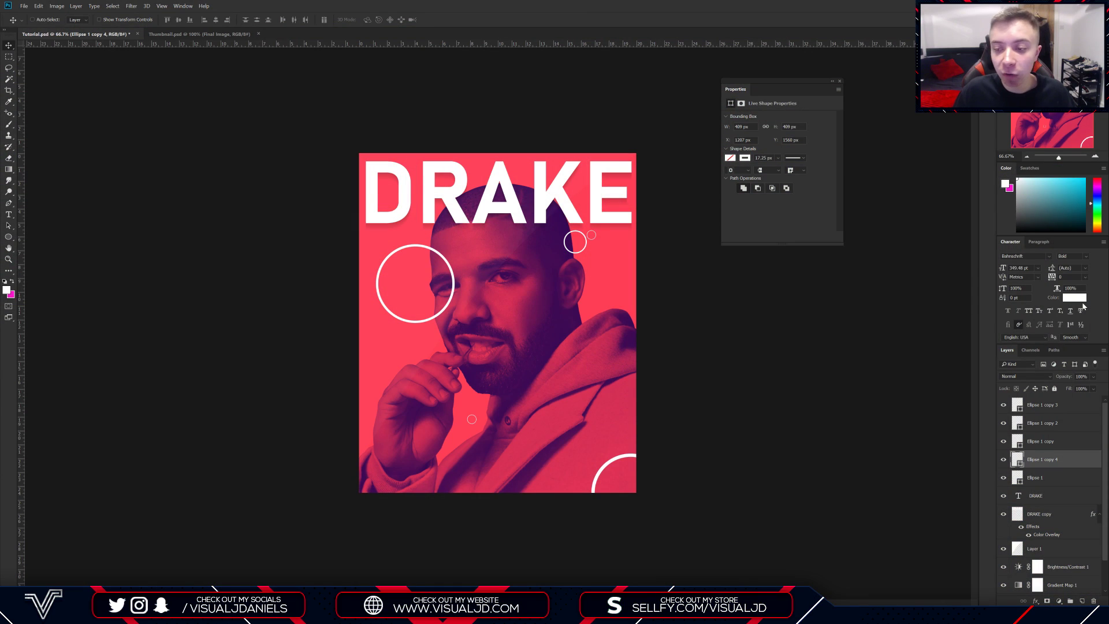
Identify the large circle's layer by toggling its visibility, and rasterize that layer, Ellipse 1.
{"action": "scroll", "coordinate": [1060, 539], "scroll_direction": "down", "scroll_amount": 1}
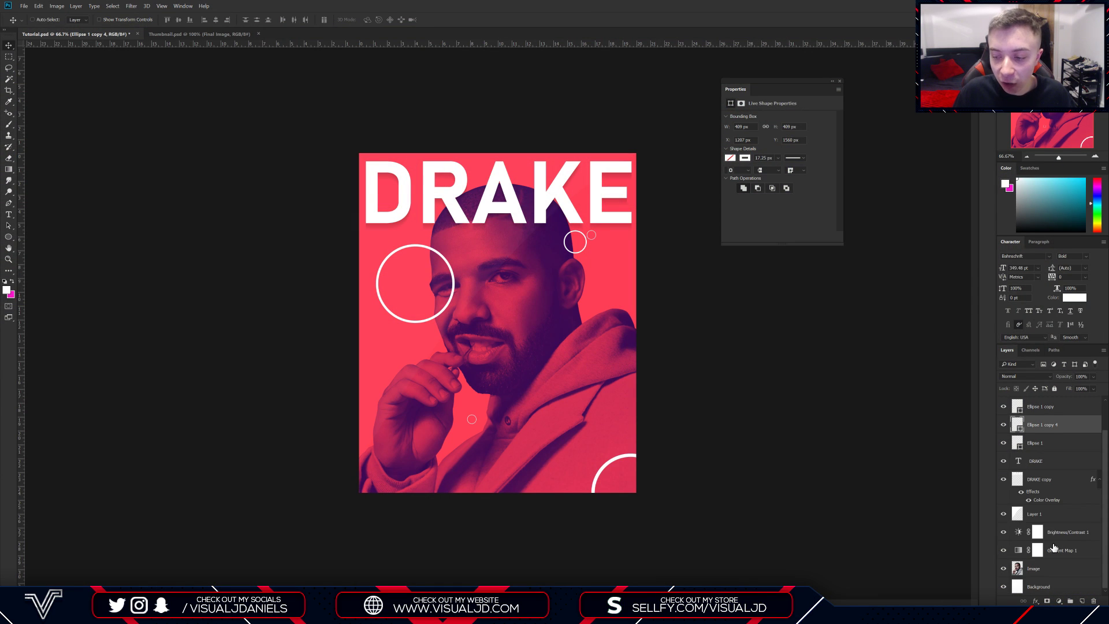
{"action": "scroll", "coordinate": [1052, 550], "scroll_direction": "up", "scroll_amount": 1}
{"action": "left_click", "coordinate": [1004, 477]}
{"action": "left_click", "coordinate": [1003, 478]}
{"action": "right_click", "coordinate": [1040, 478]}
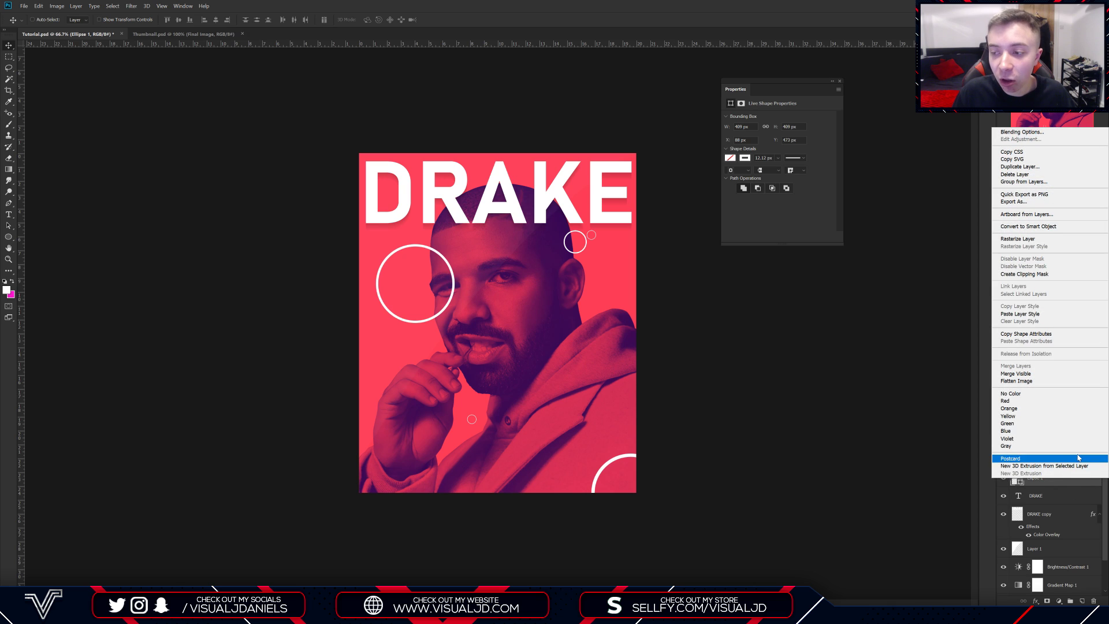
{"action": "left_click", "coordinate": [1015, 239]}
Load the man's outline from the Image layer as a selection, delete that area from Ellipse 1, and deselect.
{"action": "scroll", "coordinate": [1054, 471], "scroll_direction": "down", "scroll_amount": 2}
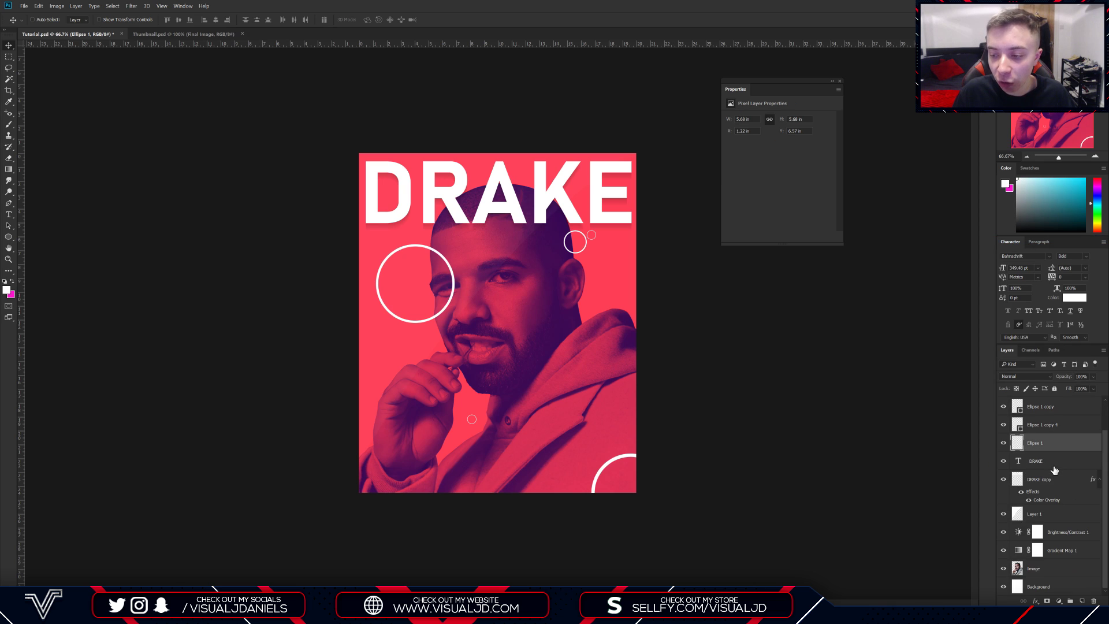
{"action": "key", "text": "ctrl"}
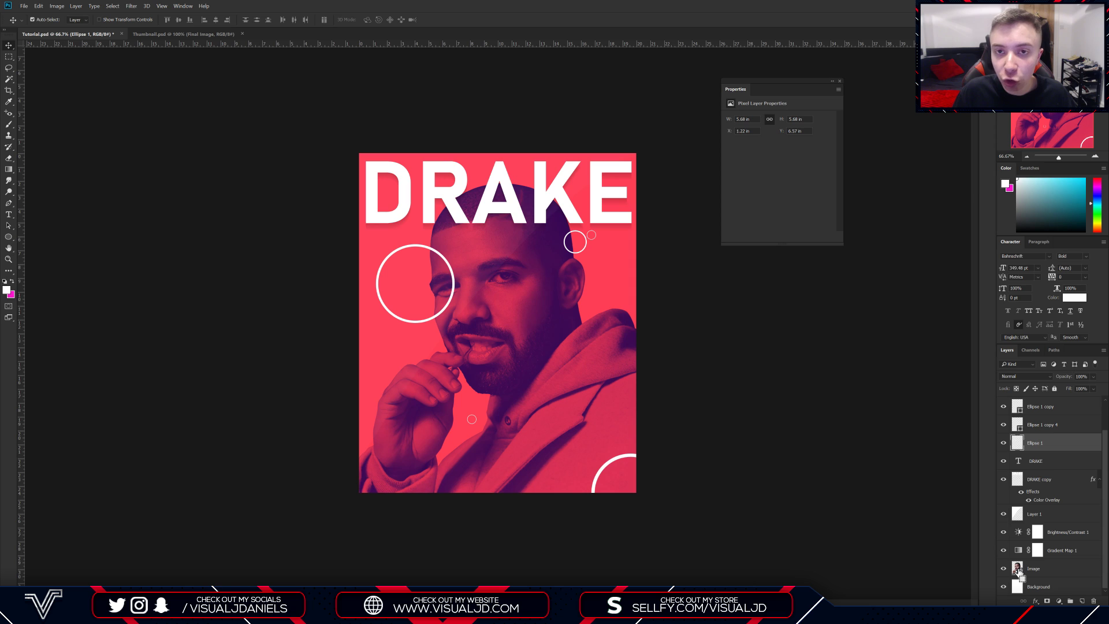
{"action": "left_click", "coordinate": [1016, 568], "text": "ctrl"}
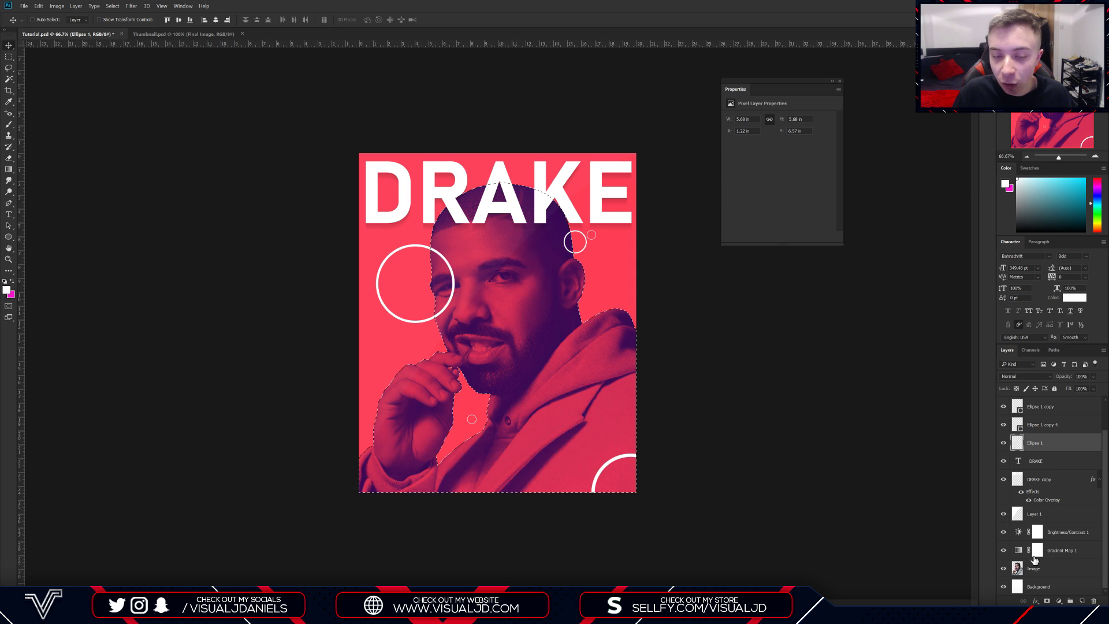
{"action": "key", "text": "Delete"}
{"action": "key", "text": "ctrl+d"}
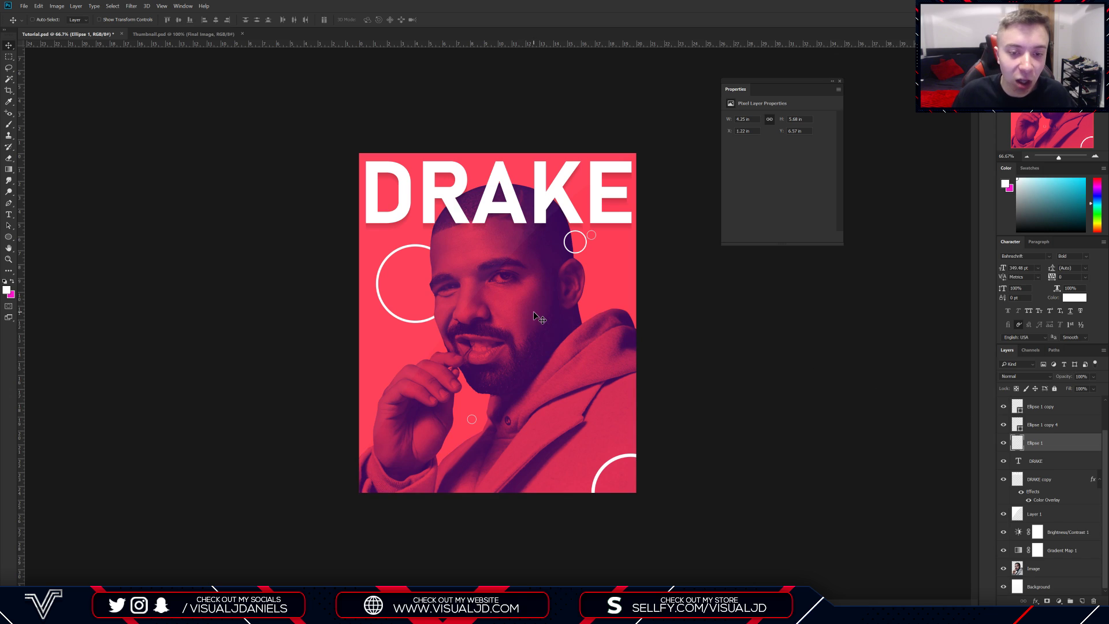
Expand Group 1 to show the layers grouped inside it.
{"action": "left_click", "coordinate": [1011, 402]}
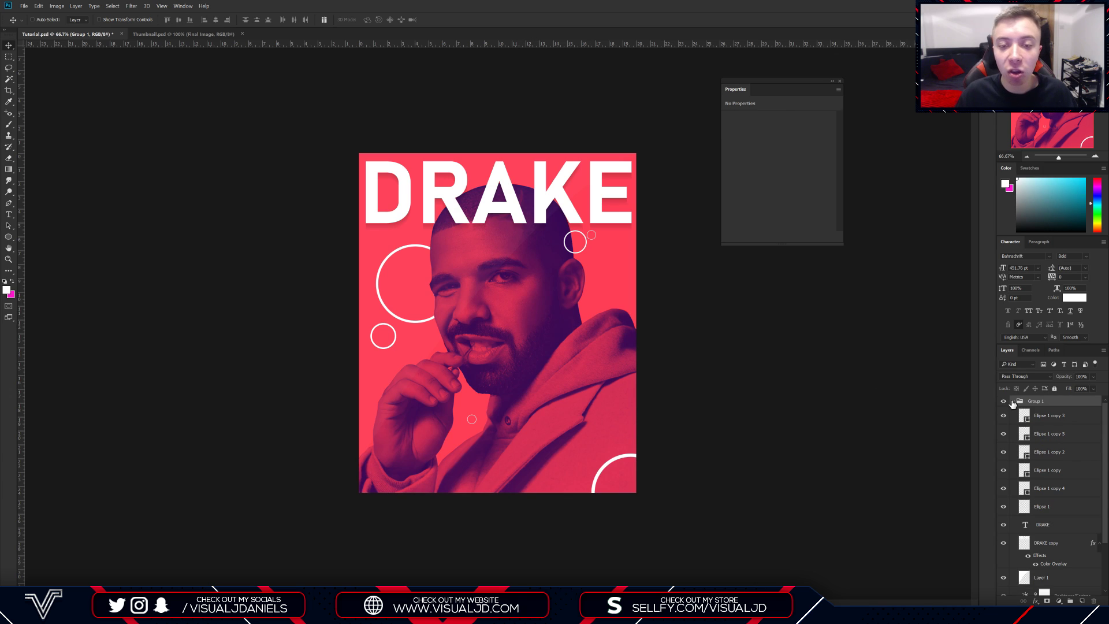